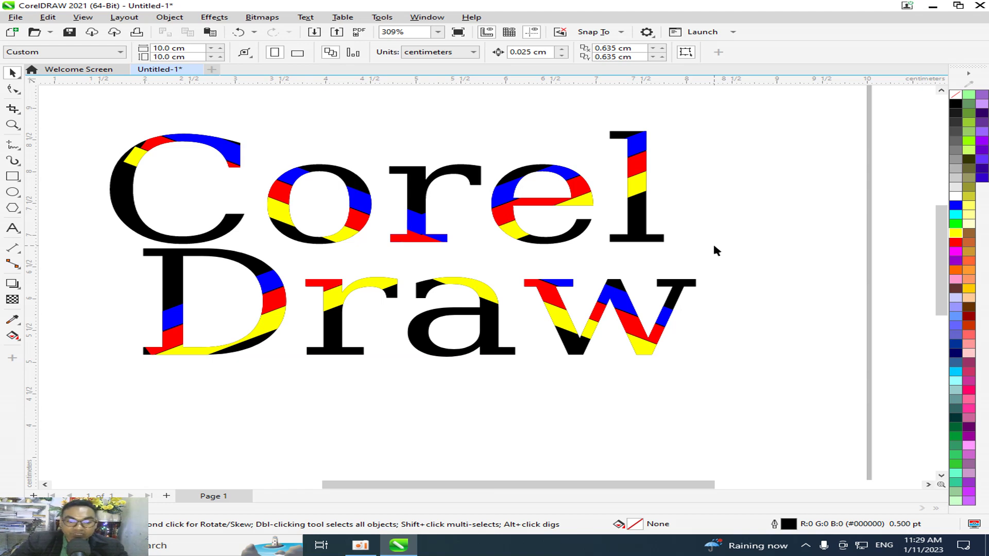
Examine the finished "Corel Draw" lettering and the diagonal coloured stripes inside its letters.
scroll(495, 230, down, 3)
scroll(421, 286, up, 4)
scroll(438, 283, down, 2)
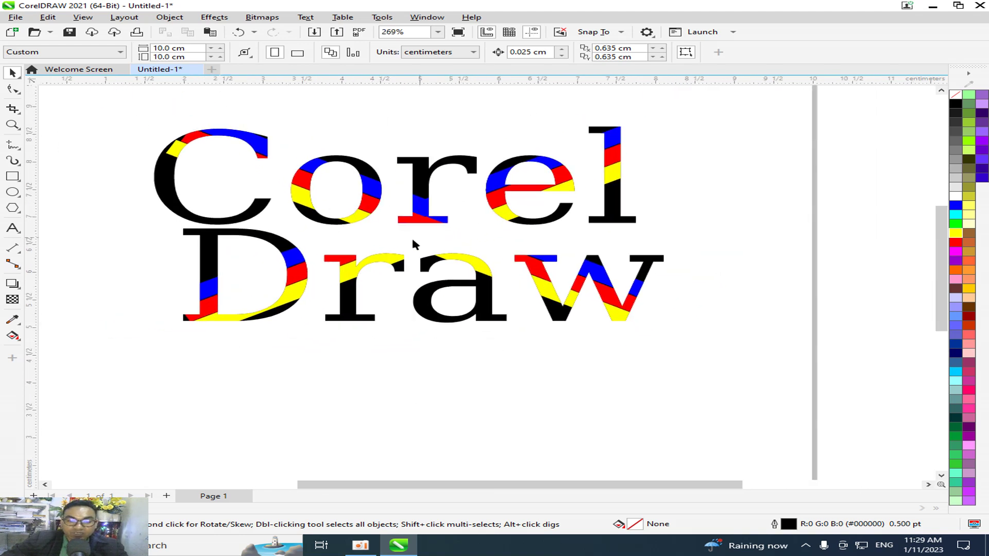
scroll(359, 287, up, 2)
scroll(289, 194, down, 1)
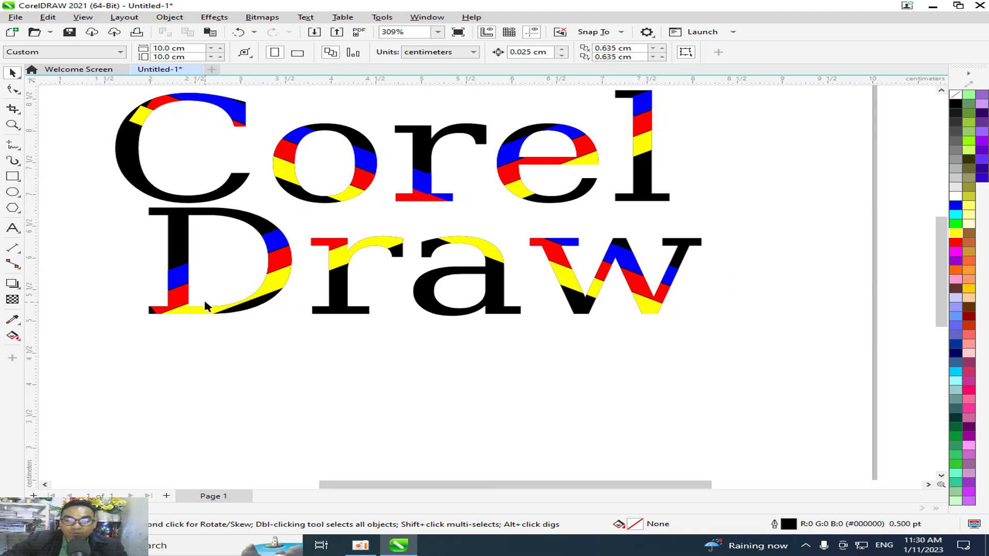
scroll(505, 265, down, 2)
scroll(475, 150, up, 2)
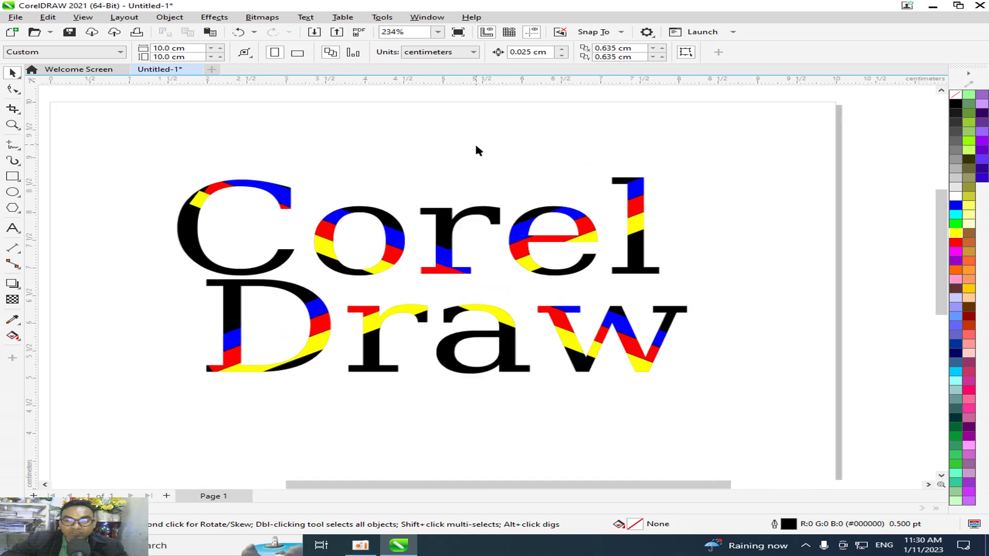
scroll(440, 340, down, 2)
scroll(440, 341, up, 3)
Delete the existing striped "Corel Draw" lettering to leave the page empty.
click(522, 261)
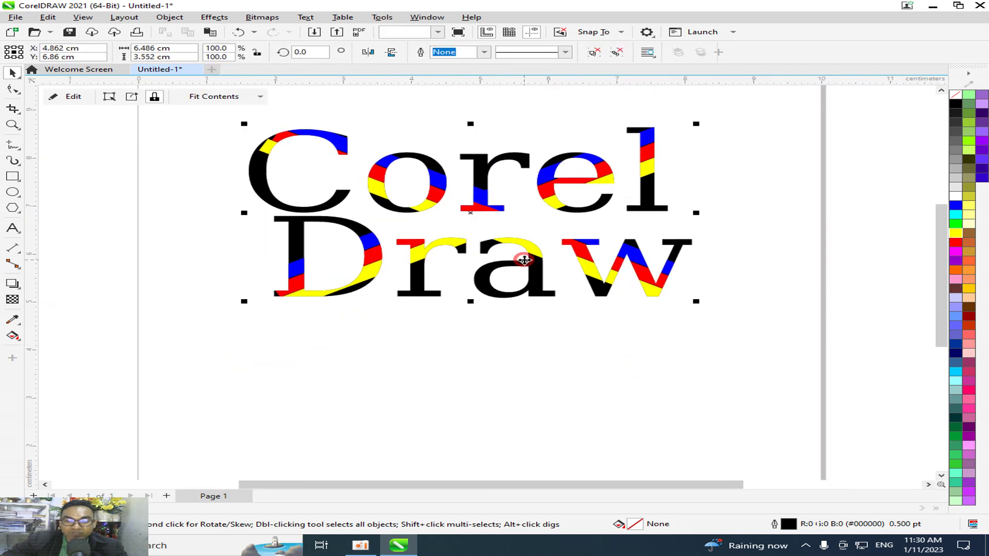
key(Delete)
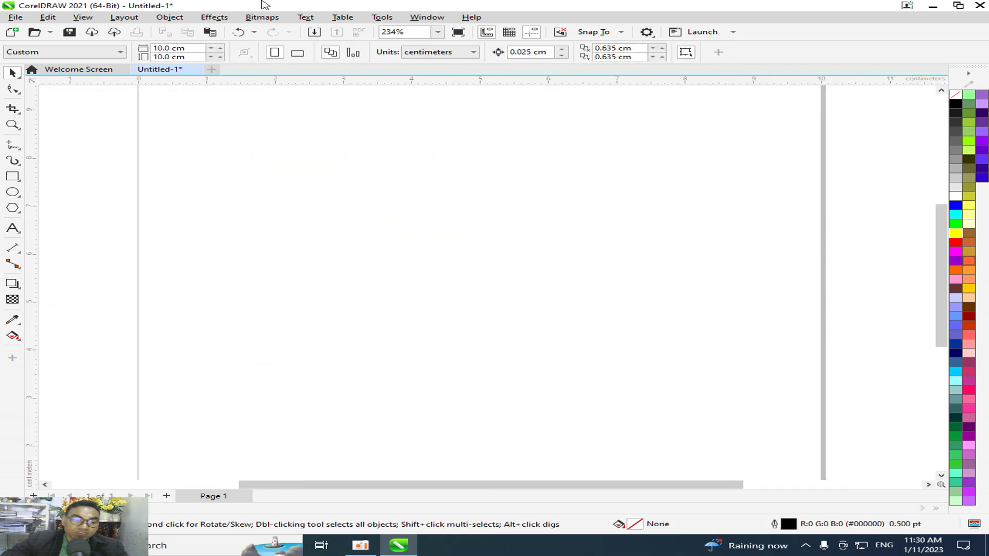
Add the artistic text "Corel Draw" in the upper part of the page and shift it slightly down and left.
click(11, 231)
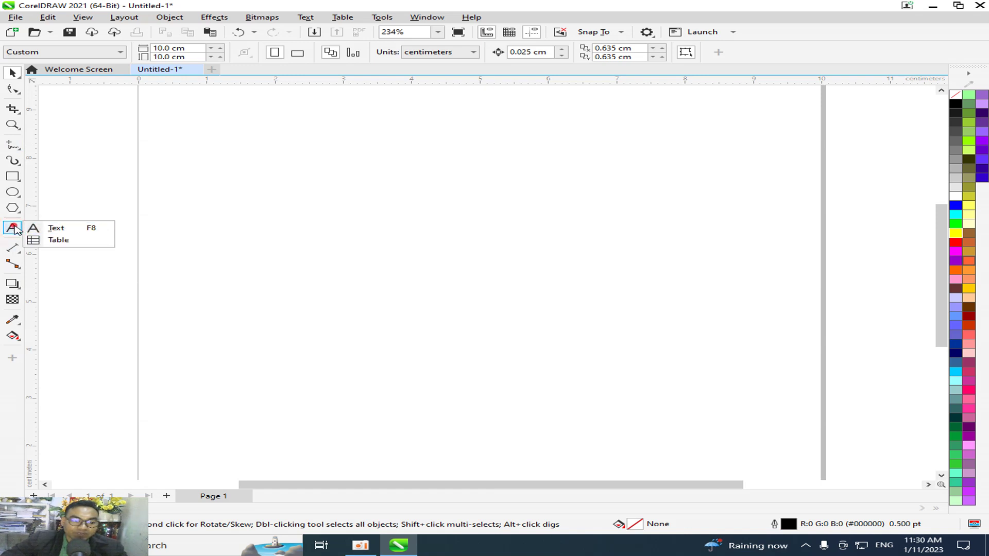
click(51, 227)
click(325, 202)
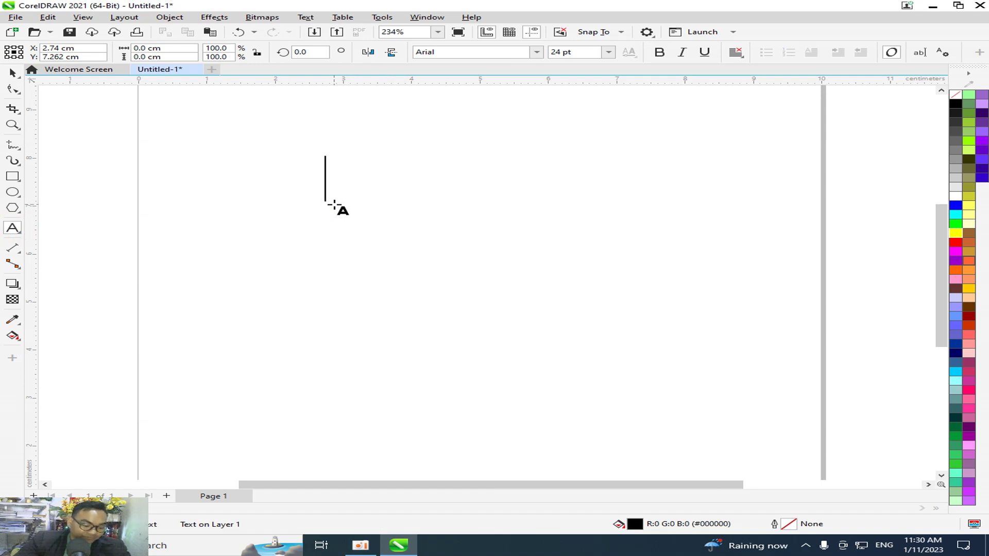
text(C)
key(BackSpace)
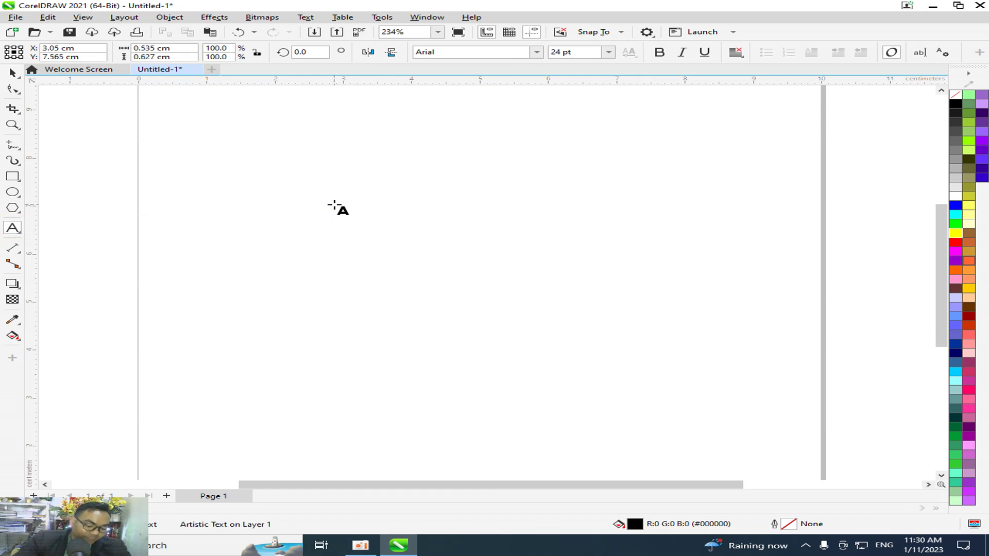
text(C)
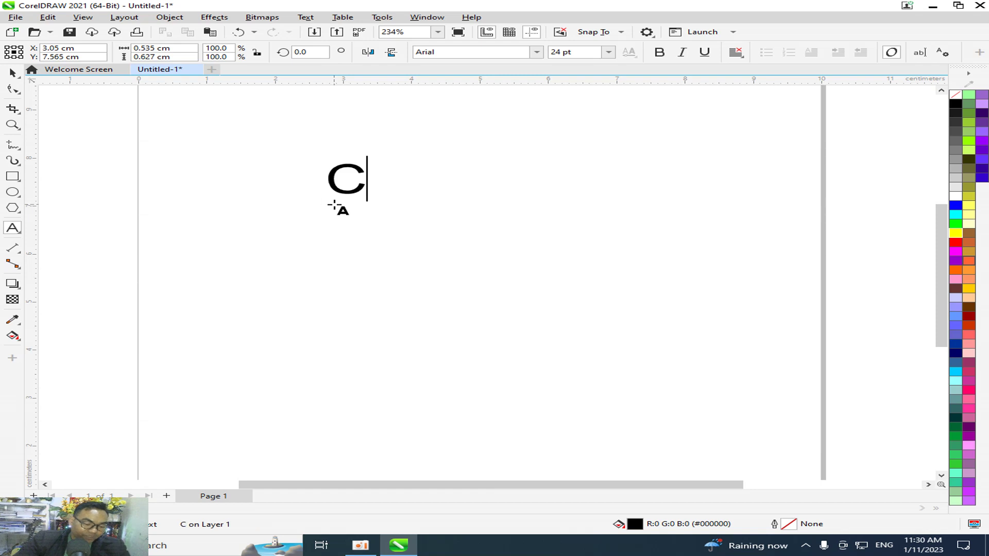
text(r)
key(BackSpace)
text(e)
key(BackSpace)
text(ore)
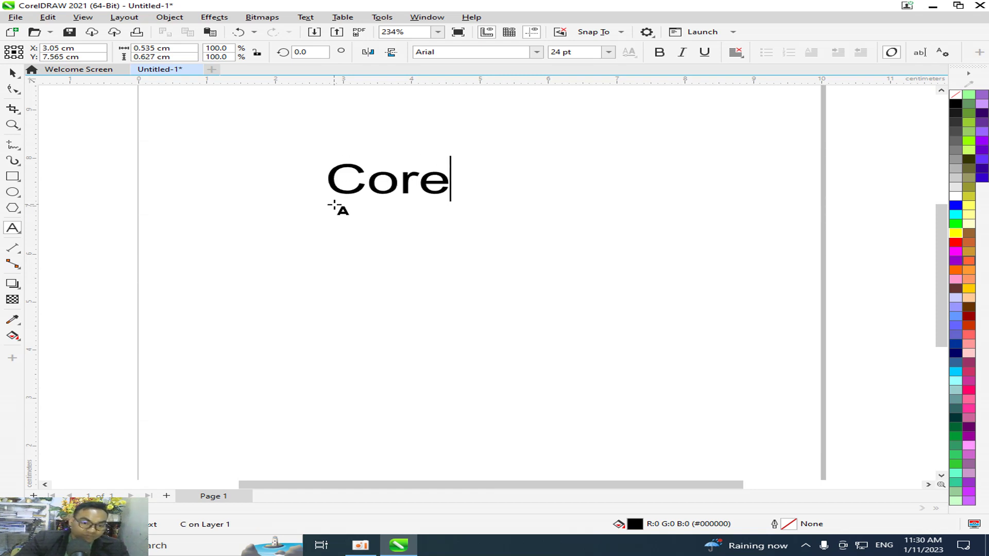
text(l Dr)
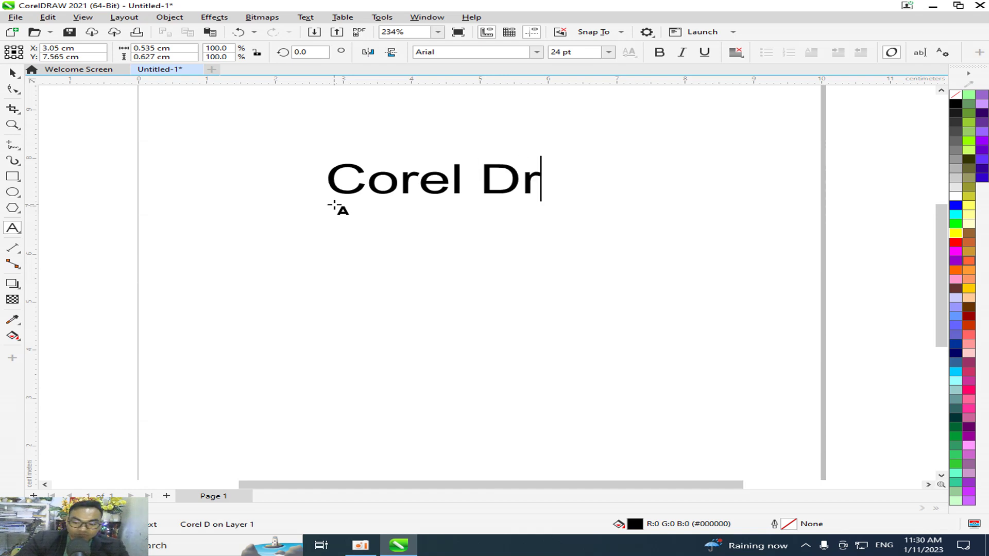
text(aw)
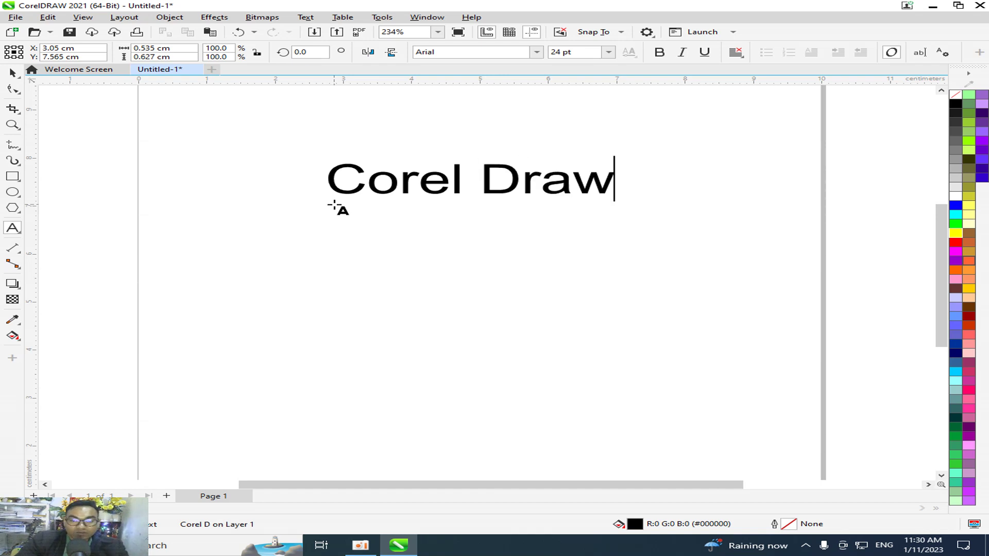
click(12, 73)
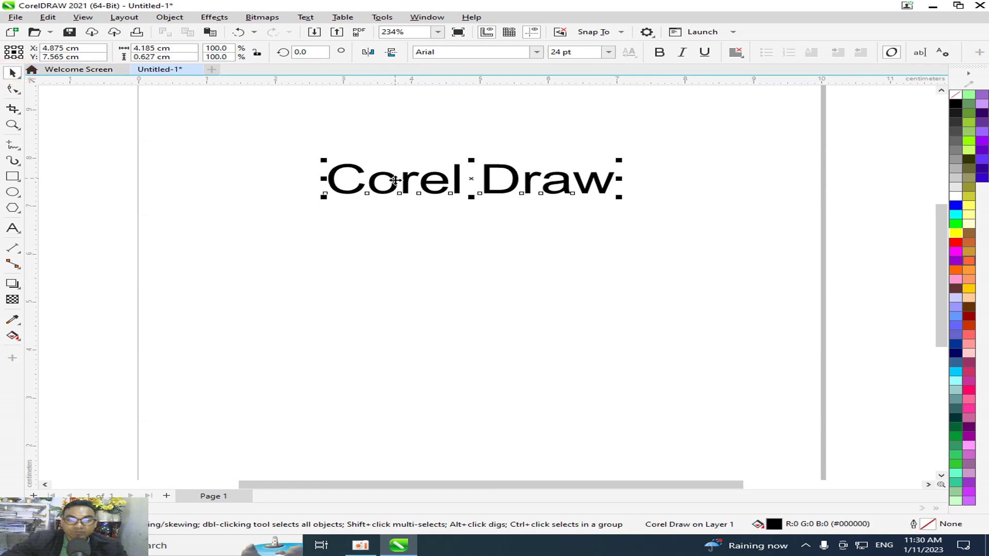
drag(487, 187, 465, 215)
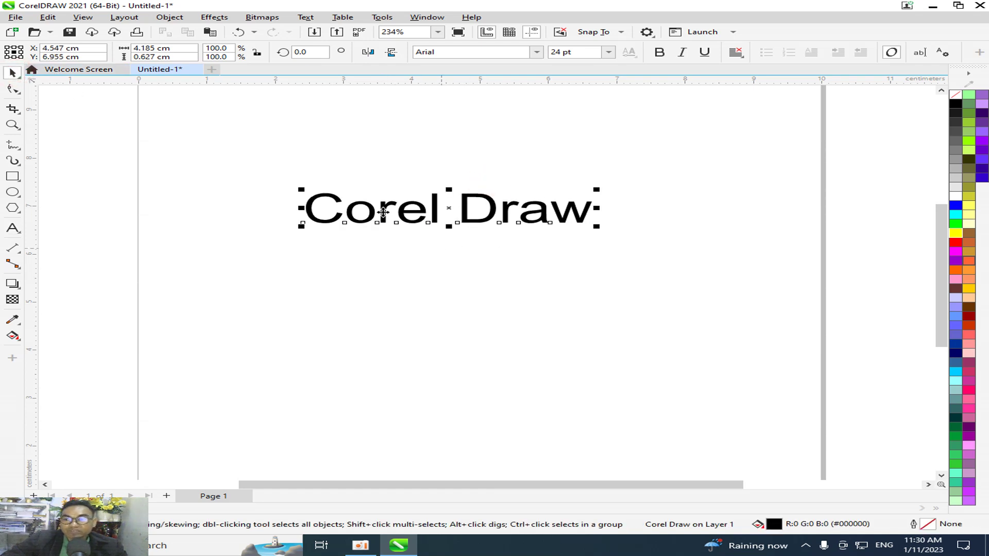
Break the "Corel Draw" text apart into separate words and place "Draw" directly beneath "Corel".
click(170, 17)
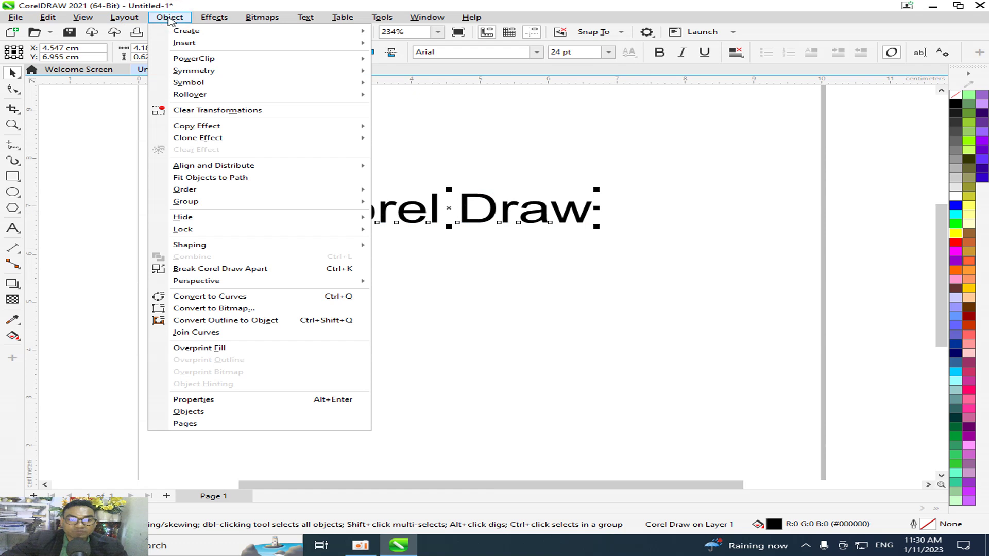
click(214, 17)
click(170, 17)
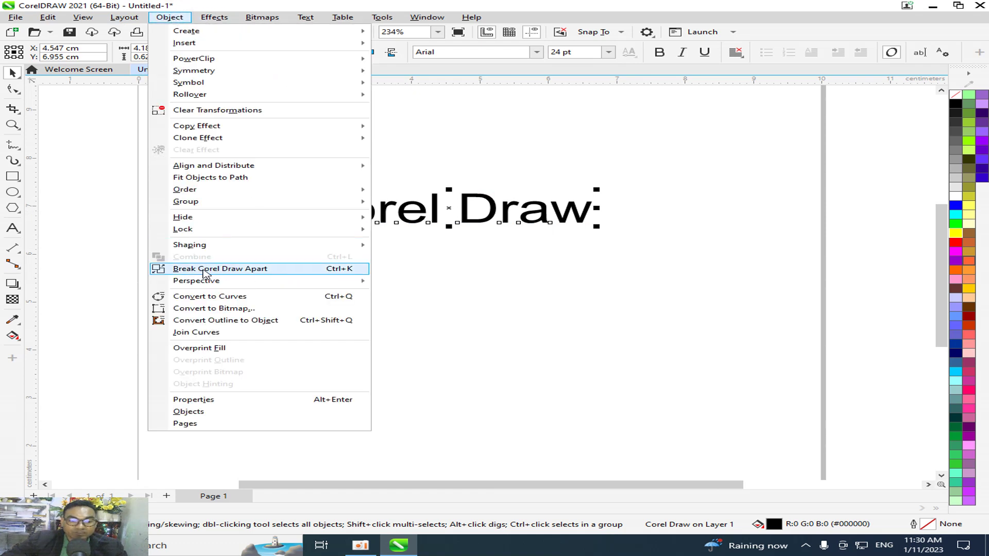
click(332, 269)
click(596, 250)
mouse_move(542, 216)
mouse_down()
mouse_move(422, 268)
mouse_move(398, 250)
mouse_up()
Select both words and scale them up together to about 5.5 × 3.3 cm.
click(239, 161)
drag(214, 133, 523, 301)
drag(451, 257, 686, 446)
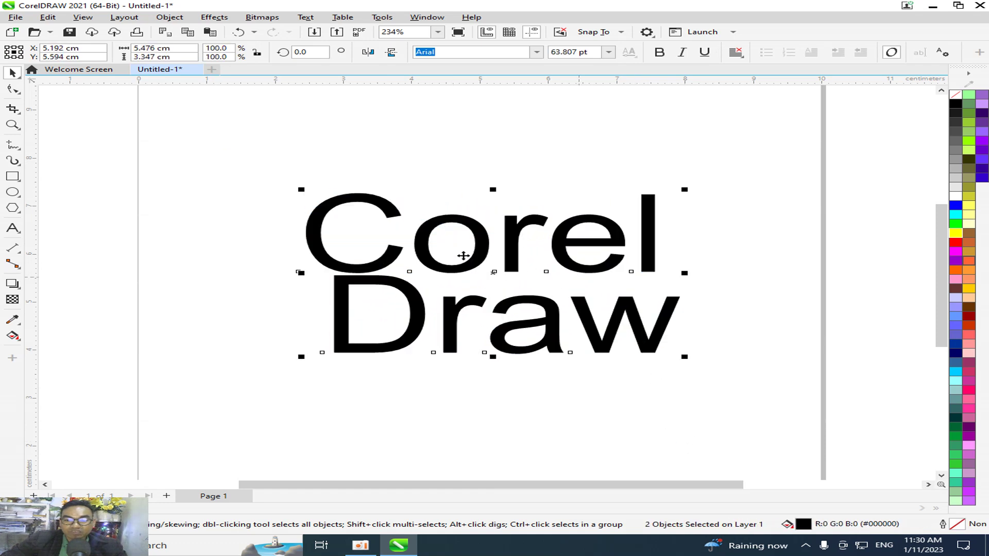
Group the words "Corel" and "Draw" into one object.
right_click(480, 233)
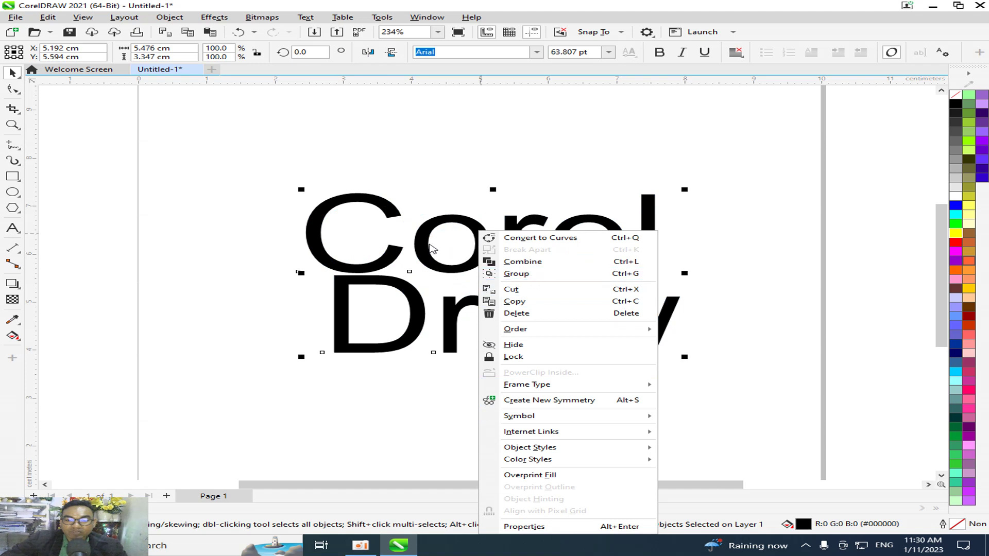
right_click(430, 229)
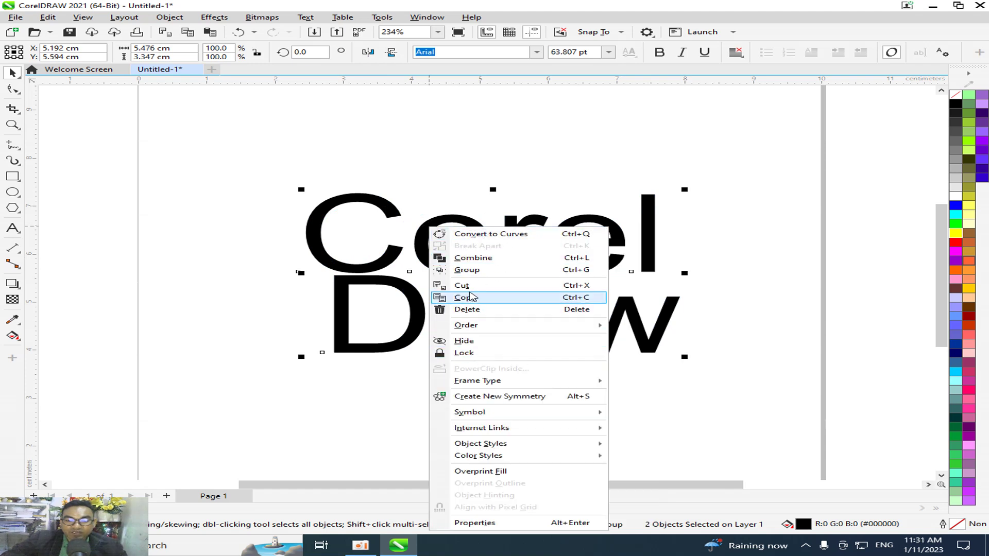
click(543, 271)
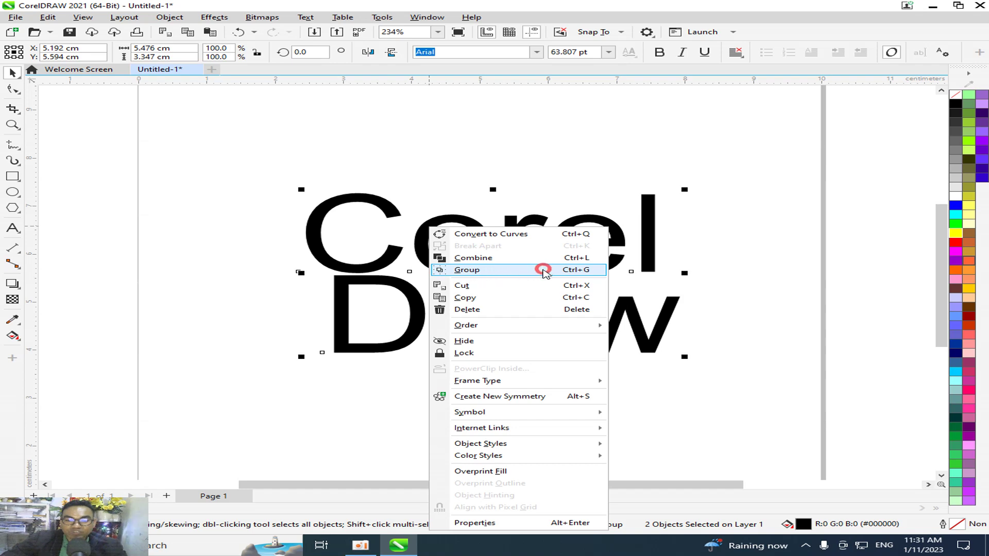
Move the grouped lettering up and left and enlarge it proportionally so it fills more of the page's width.
click(513, 372)
drag(508, 254, 499, 221)
drag(674, 320, 740, 387)
drag(587, 309, 556, 304)
click(587, 369)
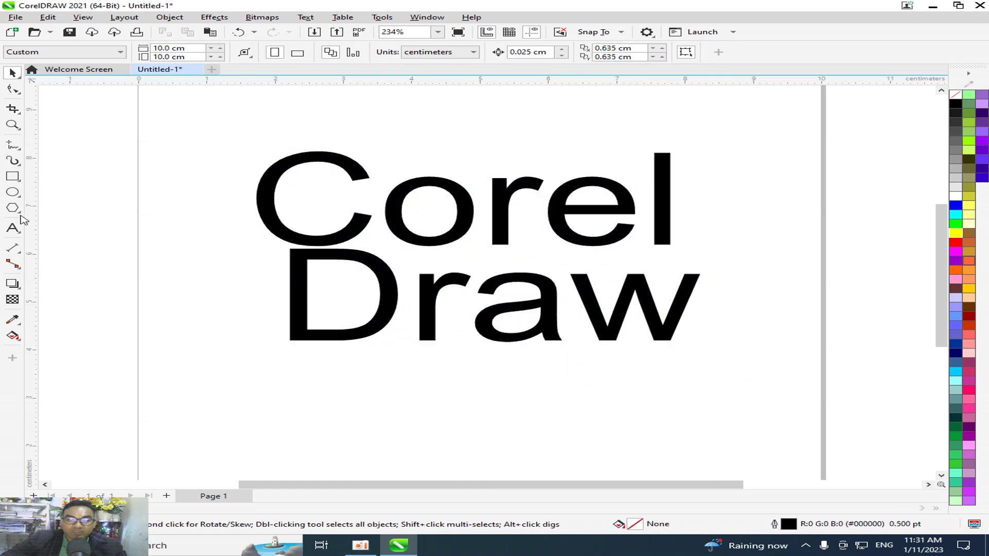
Draw a horizontal rectangle about 8.3 × 0.65 cm below the lettering and fill it with blue.
click(14, 177)
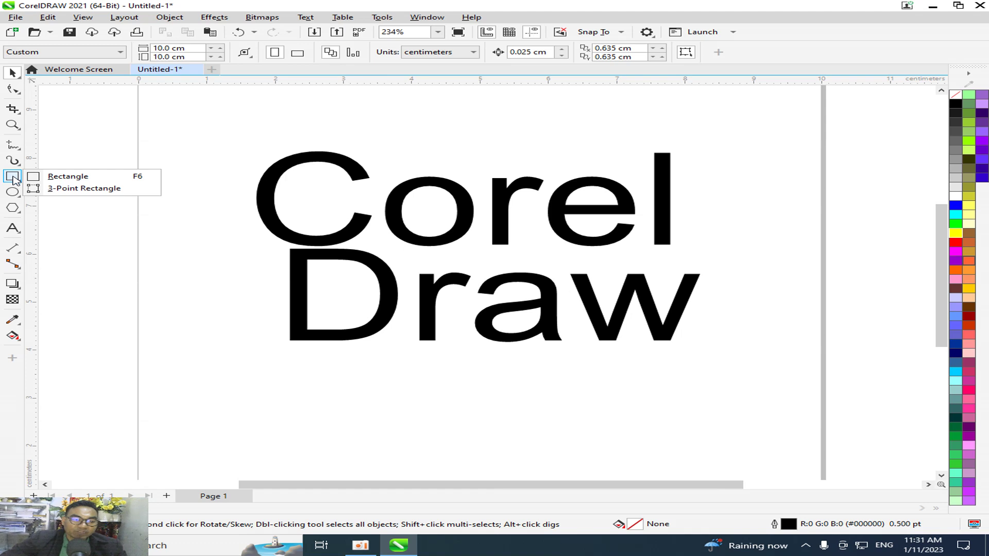
click(14, 178)
drag(228, 366, 794, 397)
click(955, 243)
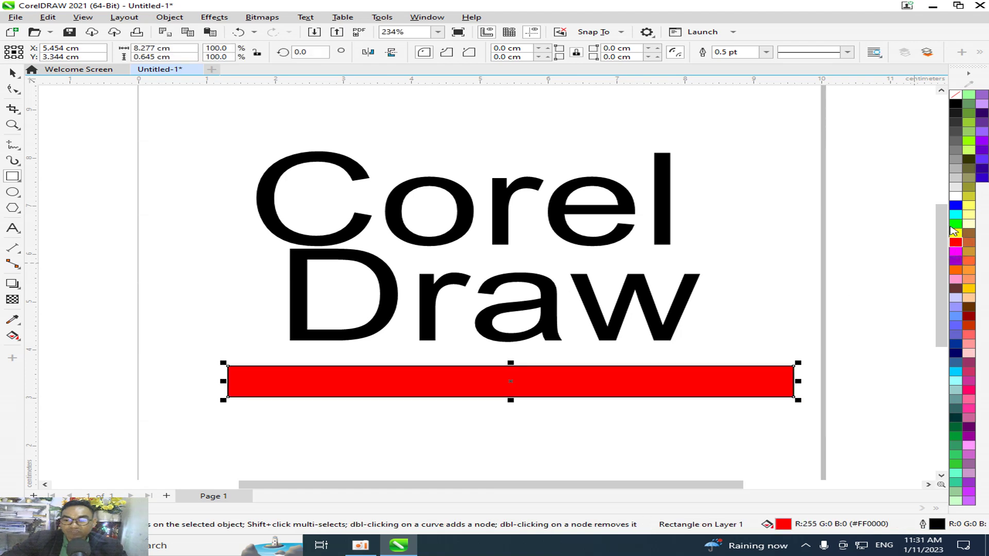
click(955, 206)
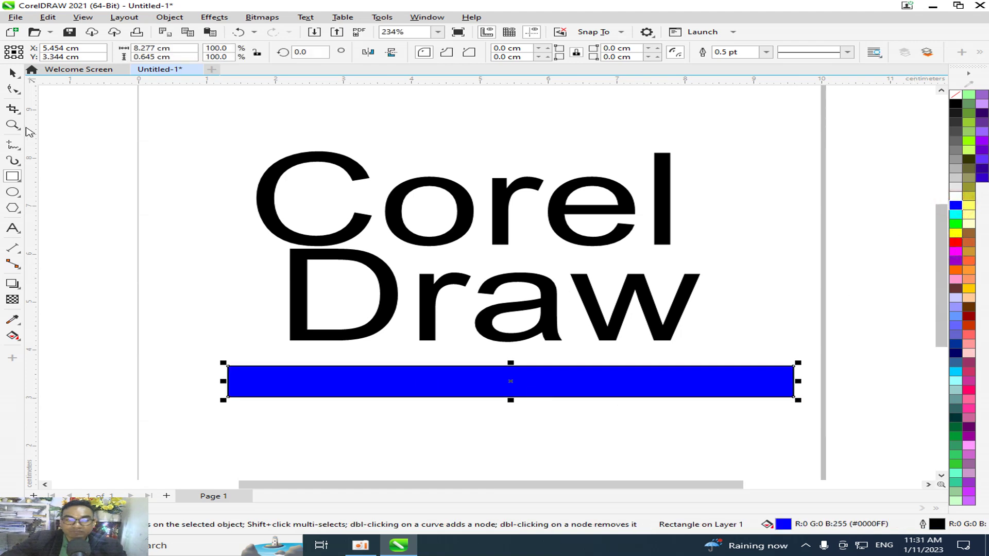
Nudge the blue bar slightly up and left and set its outline width to None.
click(13, 72)
drag(429, 379, 420, 377)
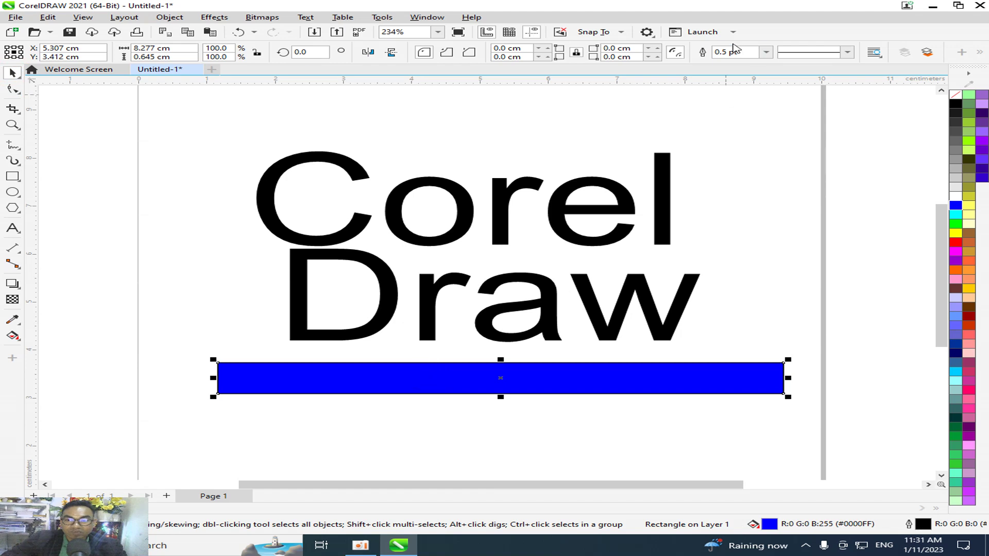
click(765, 52)
click(726, 63)
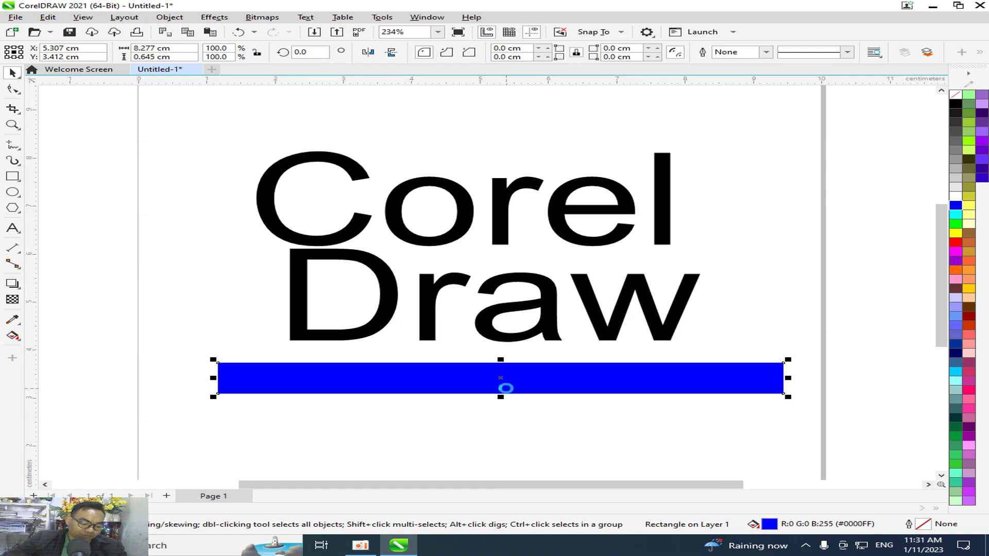
Duplicate the blue bar directly below itself and fill the copy with yellow.
drag(507, 388, 507, 416)
click(955, 244)
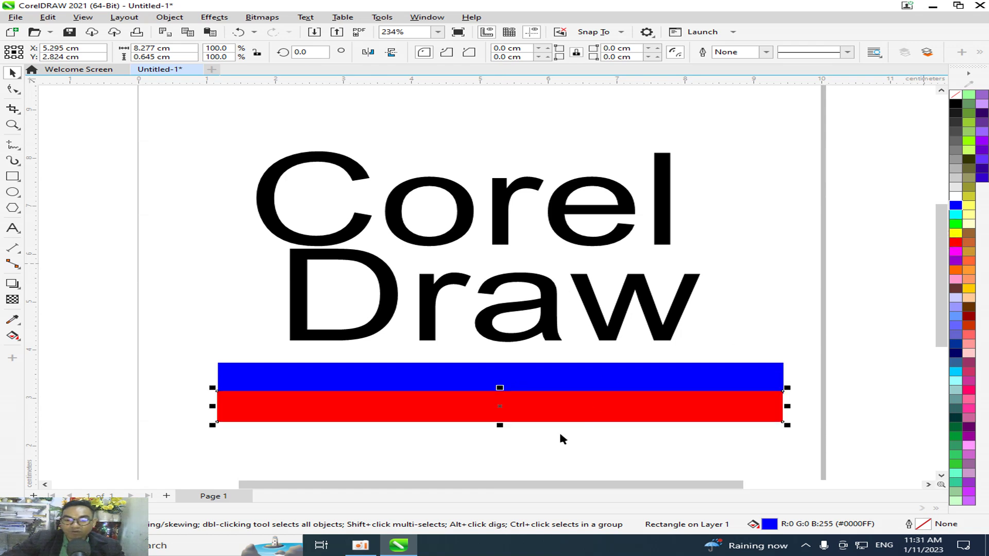
click(954, 234)
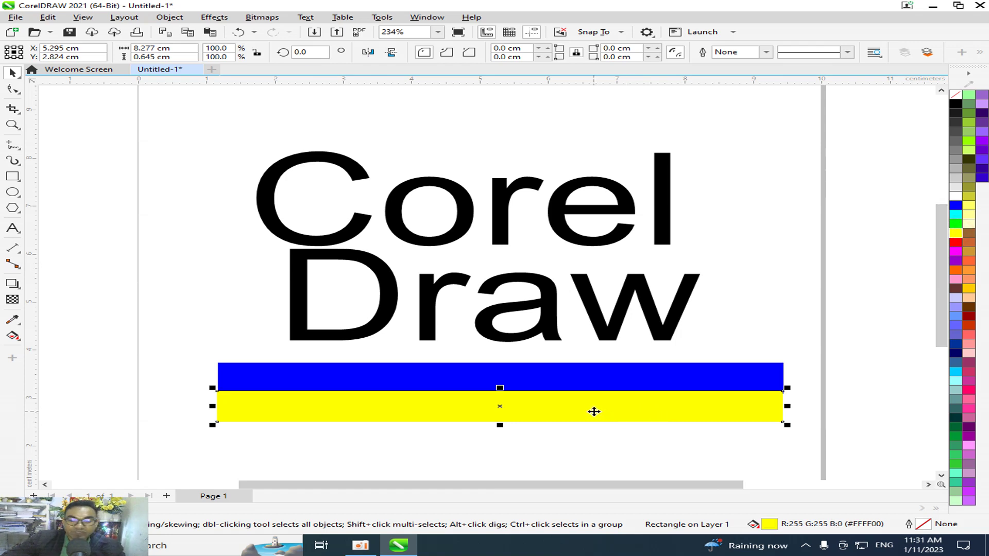
Duplicate the yellow bar directly below itself and fill the copy with red.
drag(595, 416, 596, 449)
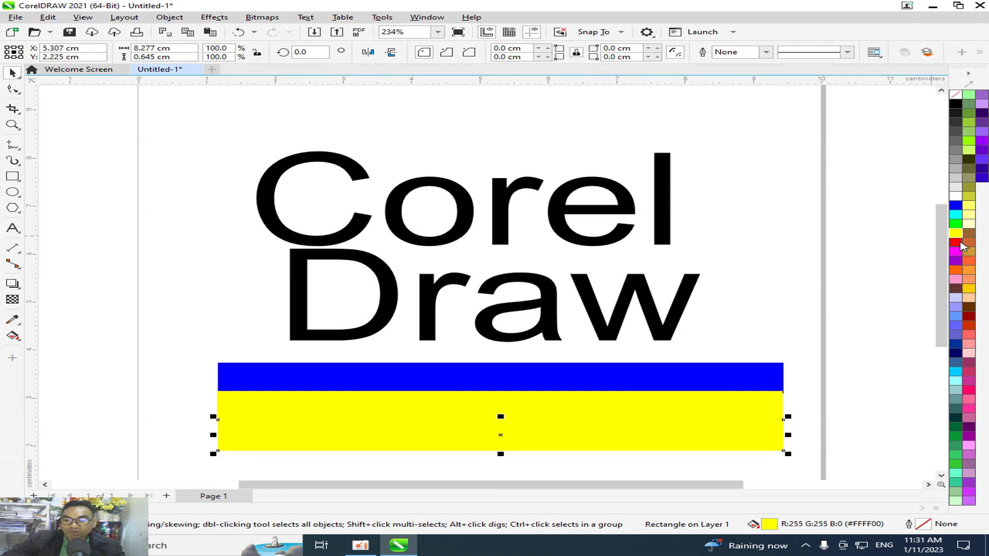
click(955, 243)
click(820, 315)
Select the blue, yellow and red bars and group them.
drag(133, 330, 834, 455)
click(796, 458)
drag(165, 315, 796, 445)
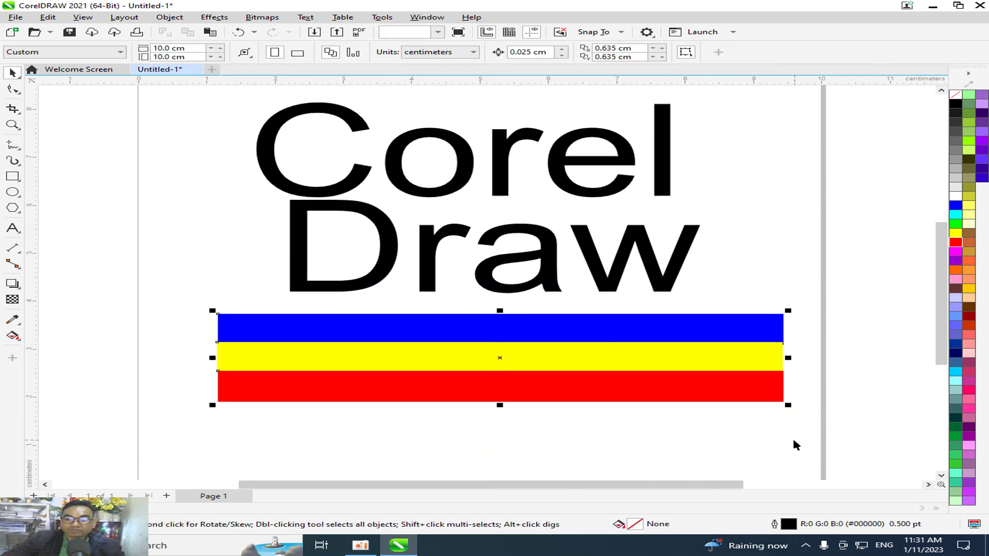
right_click(618, 340)
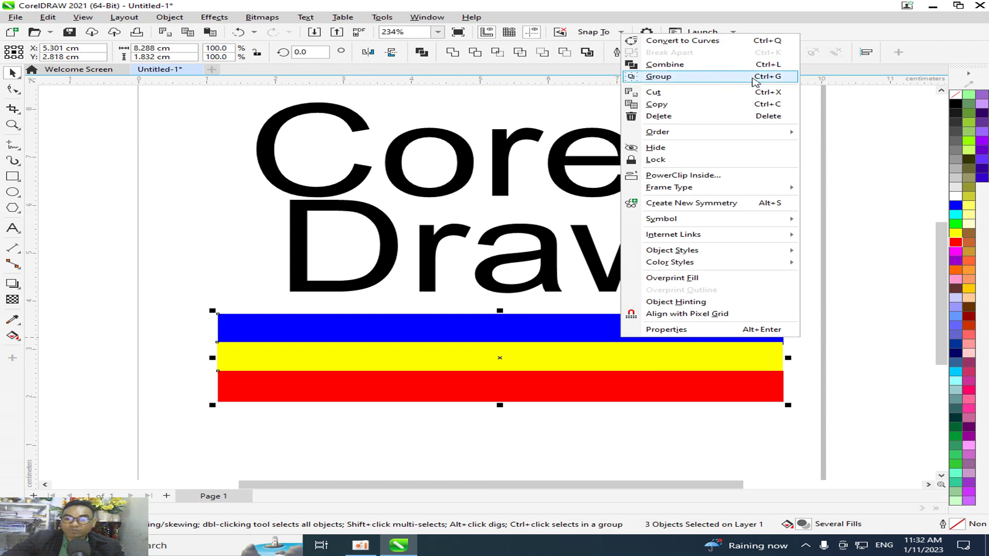
click(742, 82)
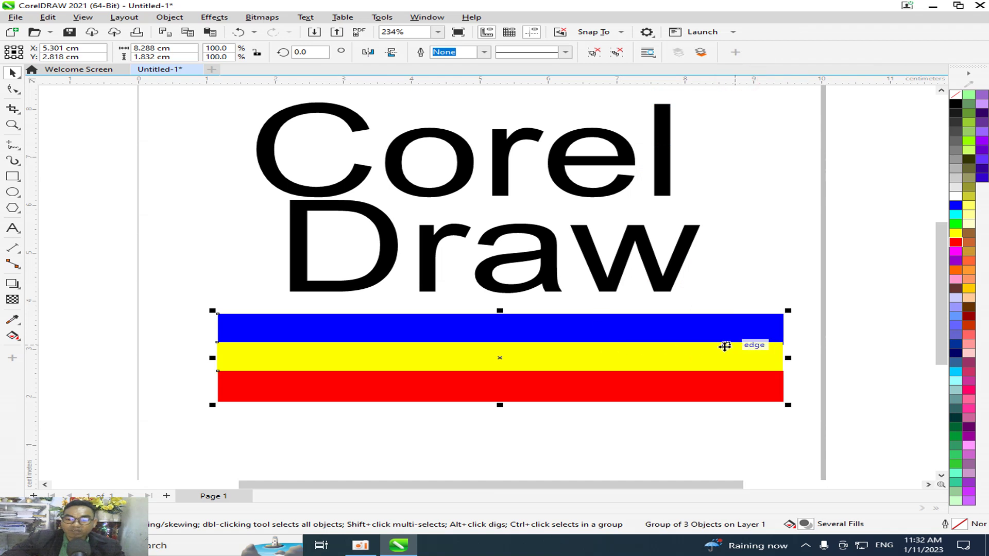
Move the stripe group up over the middle of the lettering and switch it to its rotation handles.
mouse_move(686, 349)
mouse_down()
mouse_move(675, 186)
mouse_move(684, 204)
mouse_up()
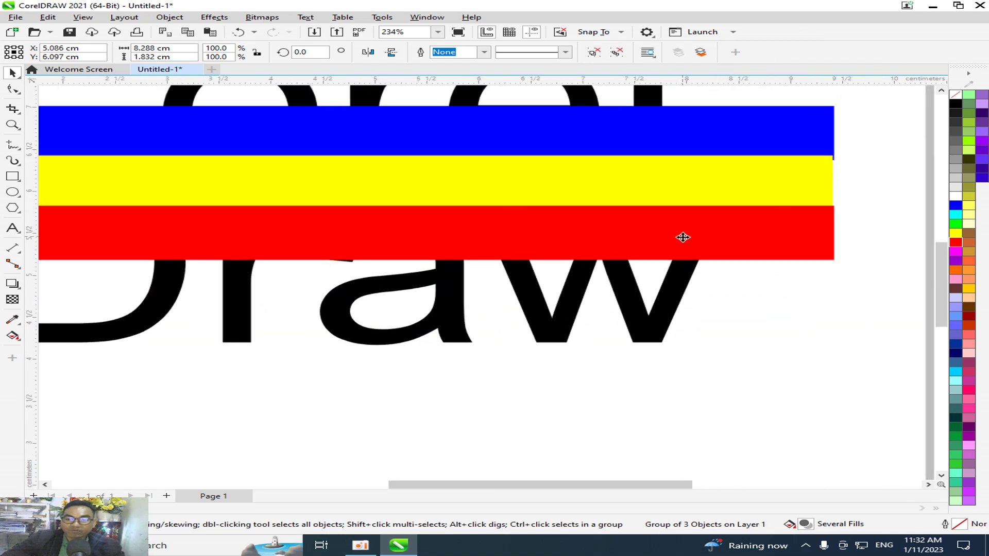
drag(939, 252, 939, 213)
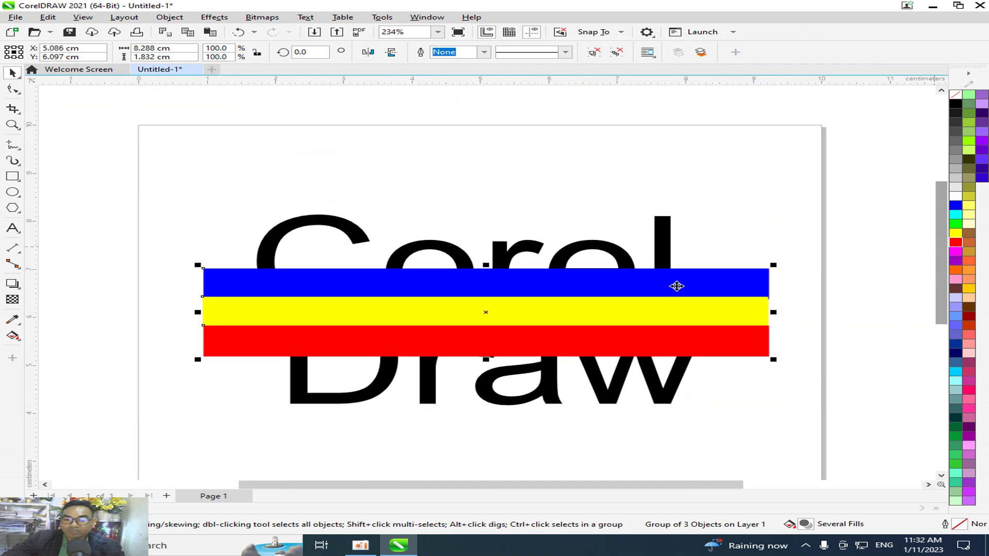
click(668, 289)
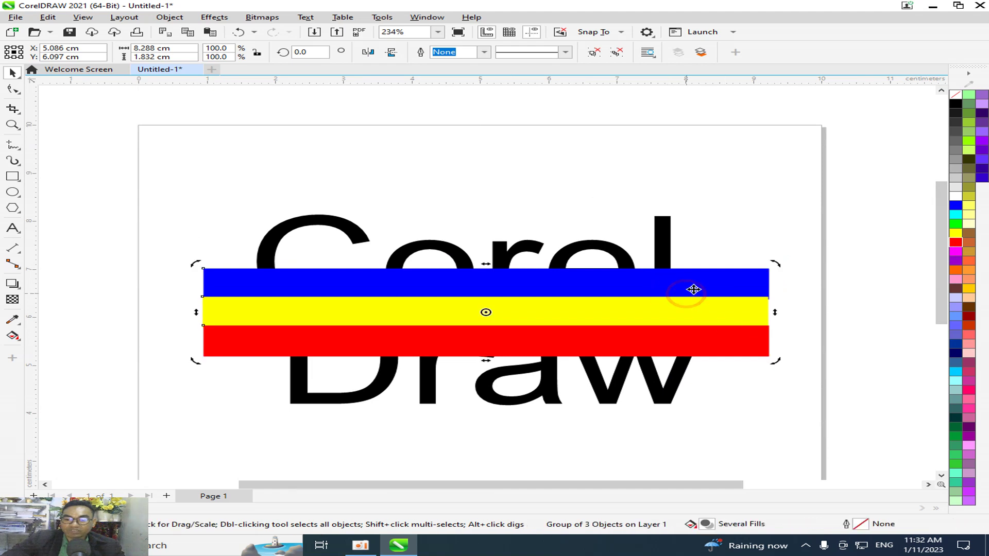
Rotate the stripe group about 31.5° counterclockwise and PowerClip it inside the two-line "Corel Draw" lettering.
drag(773, 264, 659, 201)
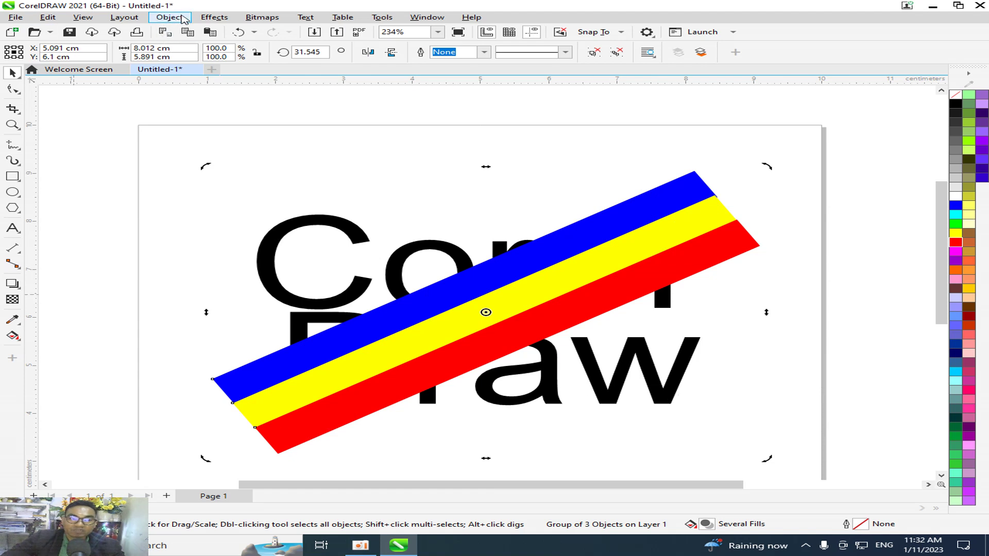
click(173, 19)
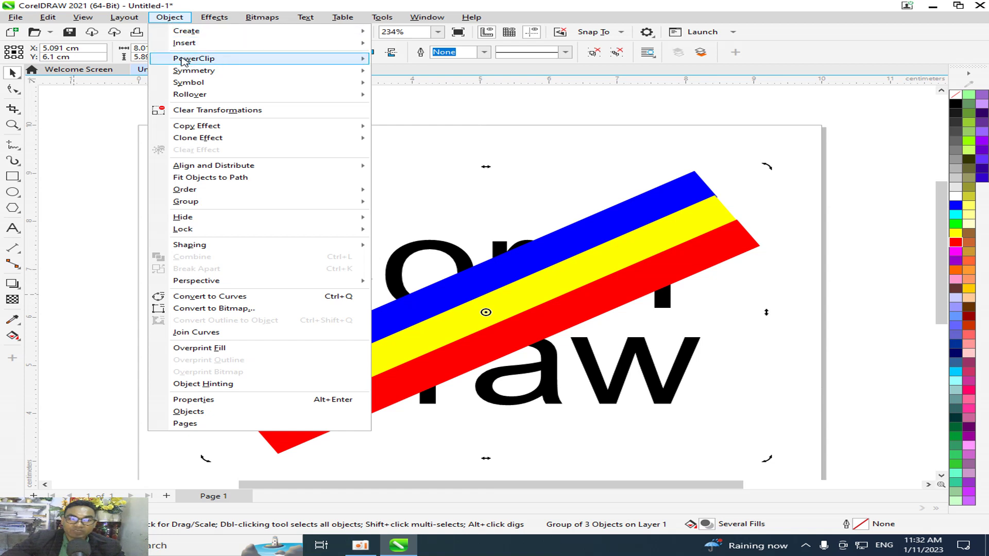
mouse_move(201, 61)
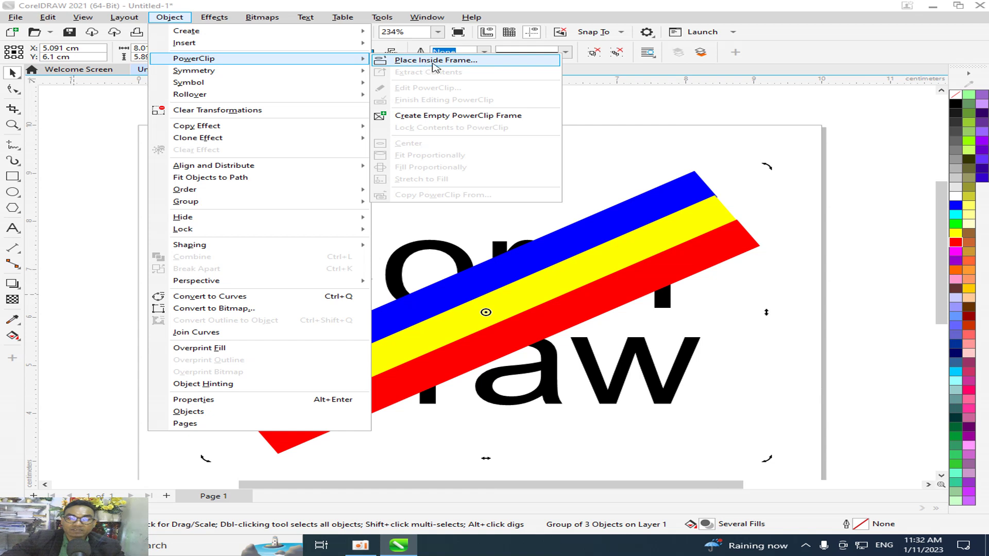
click(469, 65)
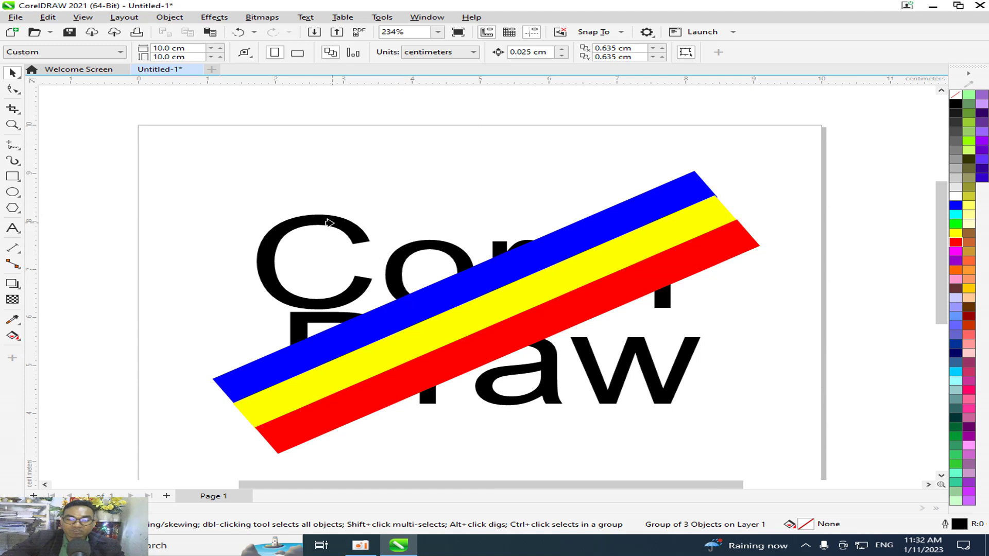
click(329, 223)
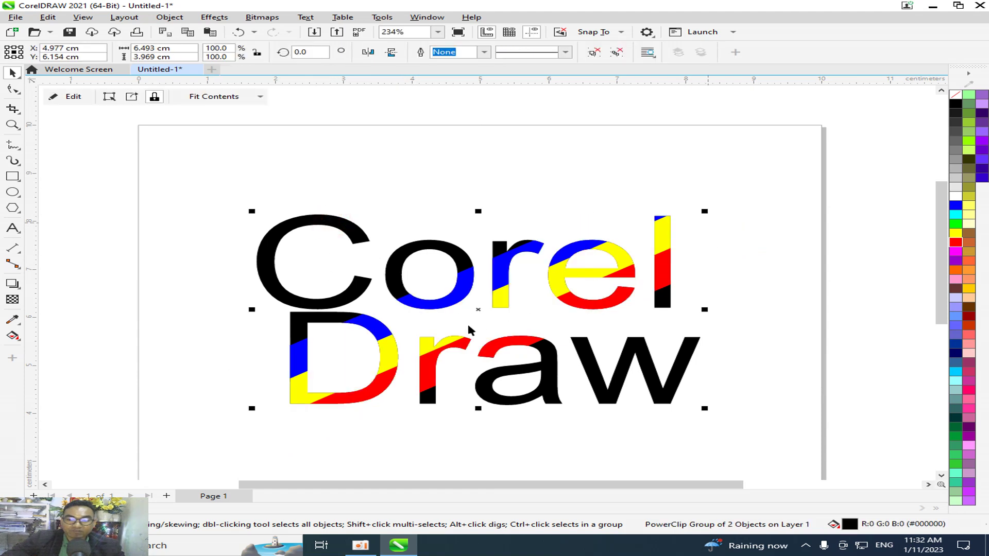
scroll(520, 394, up, 1)
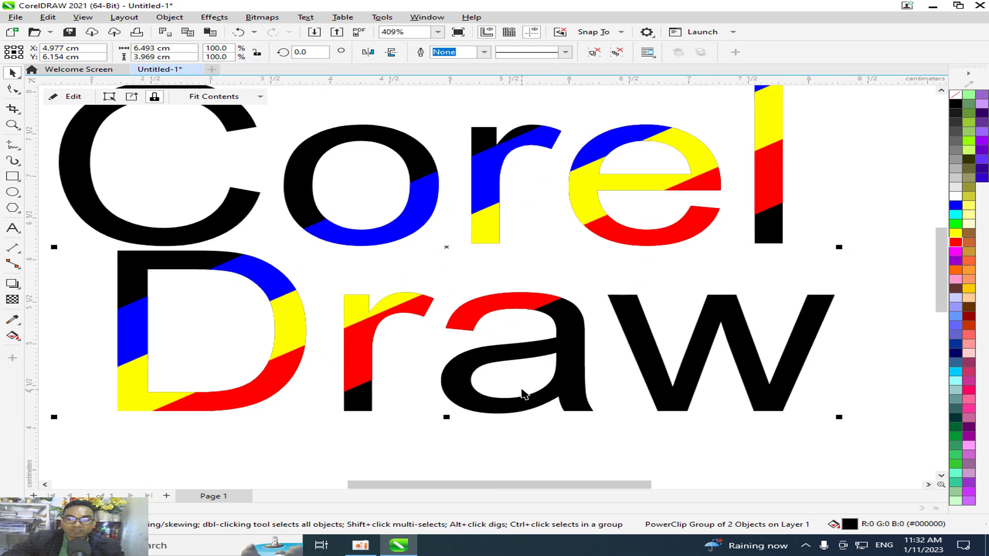
scroll(490, 309, down, 1)
scroll(490, 305, up, 2)
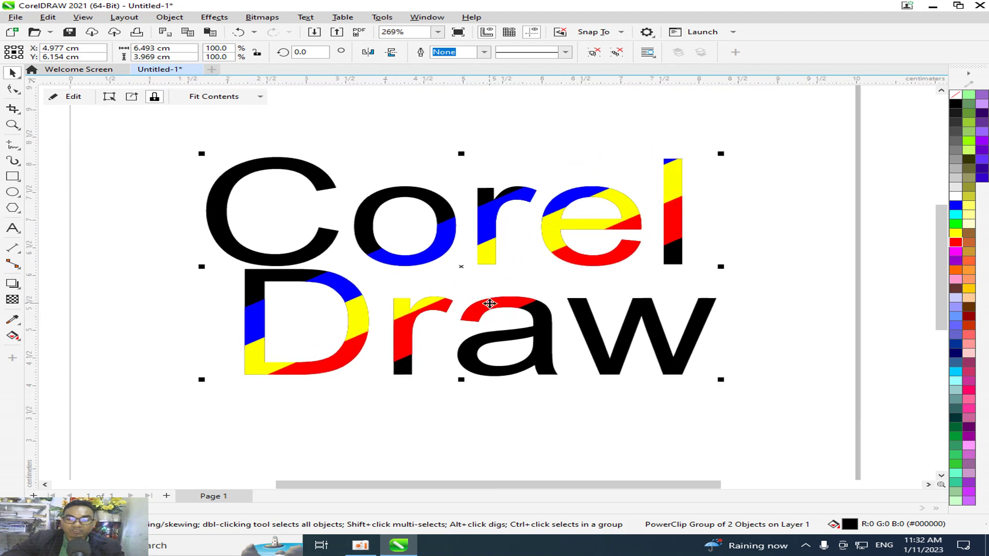
click(818, 210)
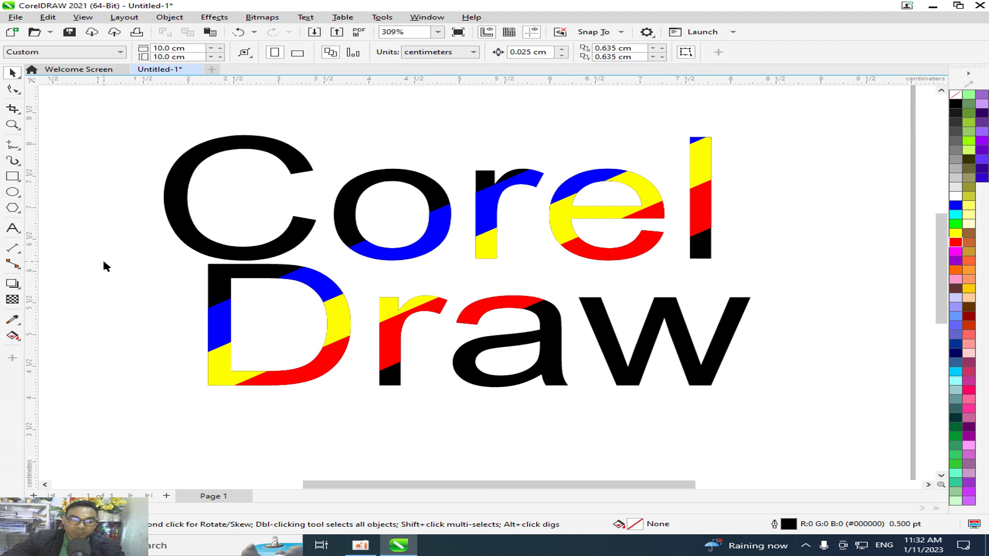
Delete the striped "Corel Draw" lettering and add the text "KS" near the middle of the page.
click(253, 247)
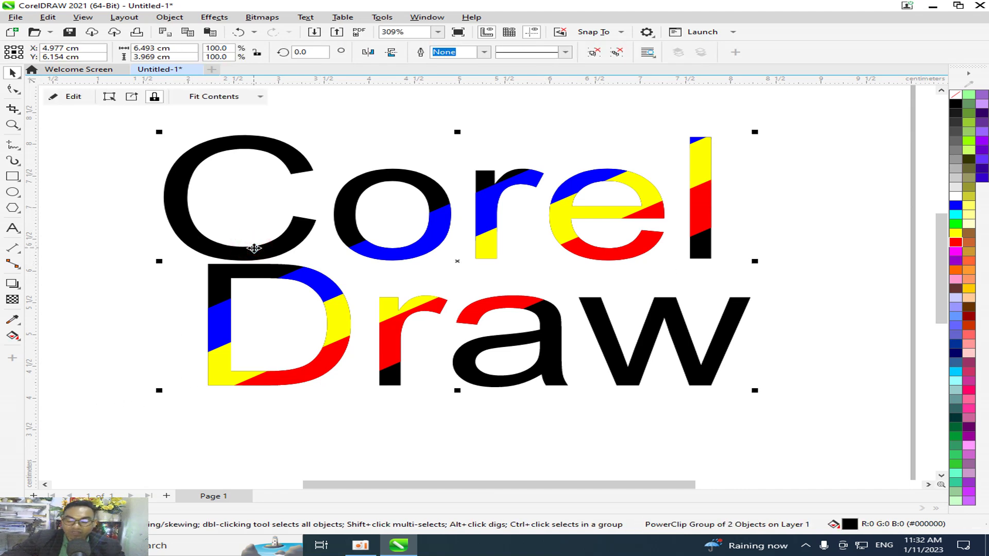
key(Escape)
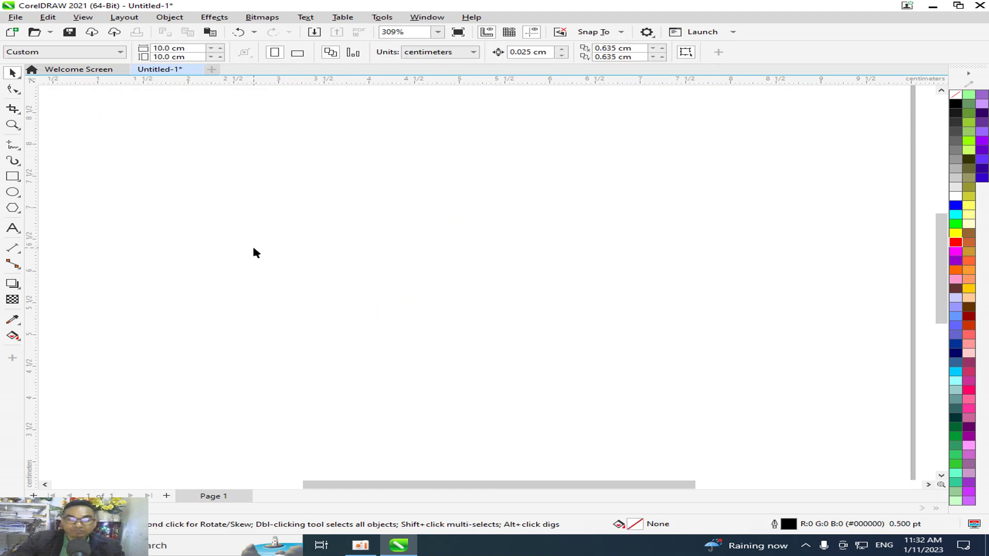
click(11, 229)
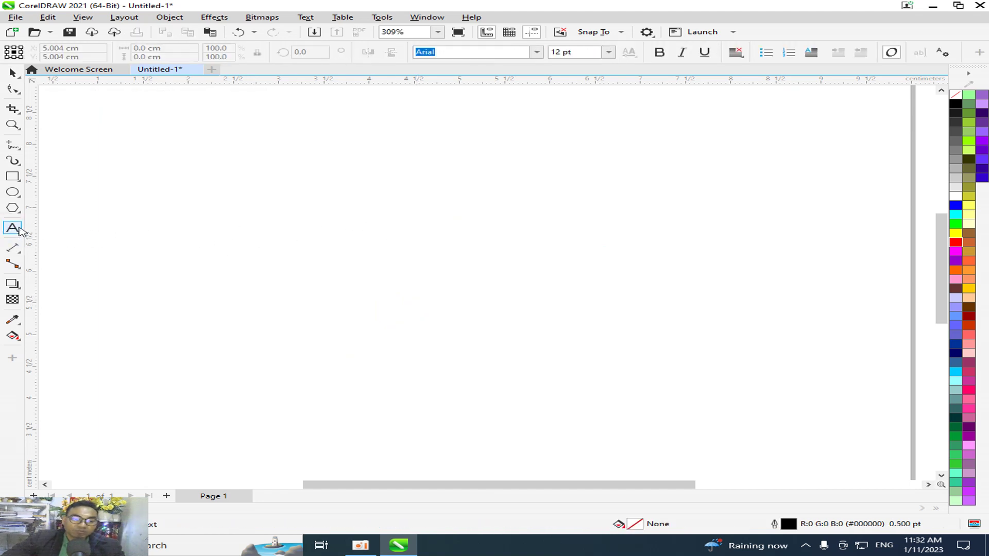
click(390, 238)
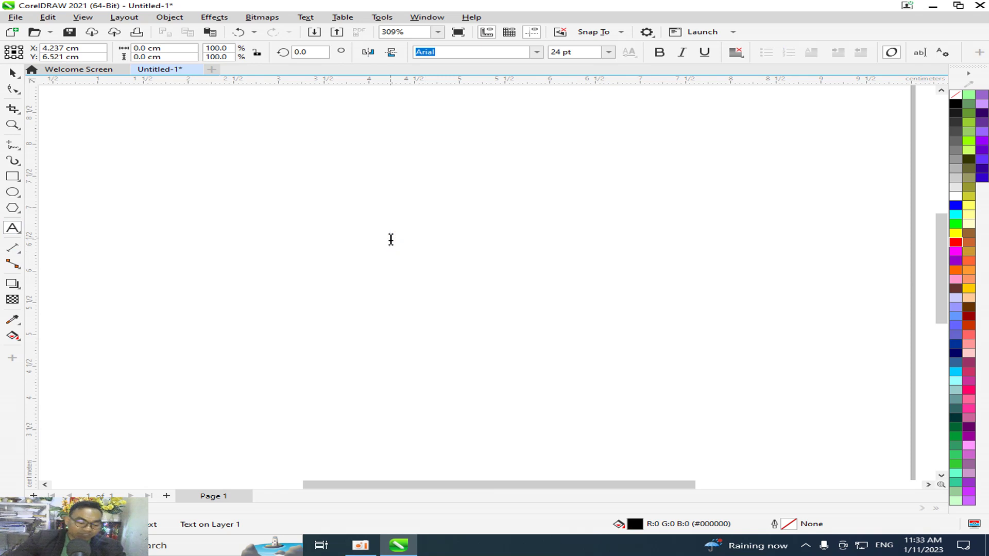
text(K)
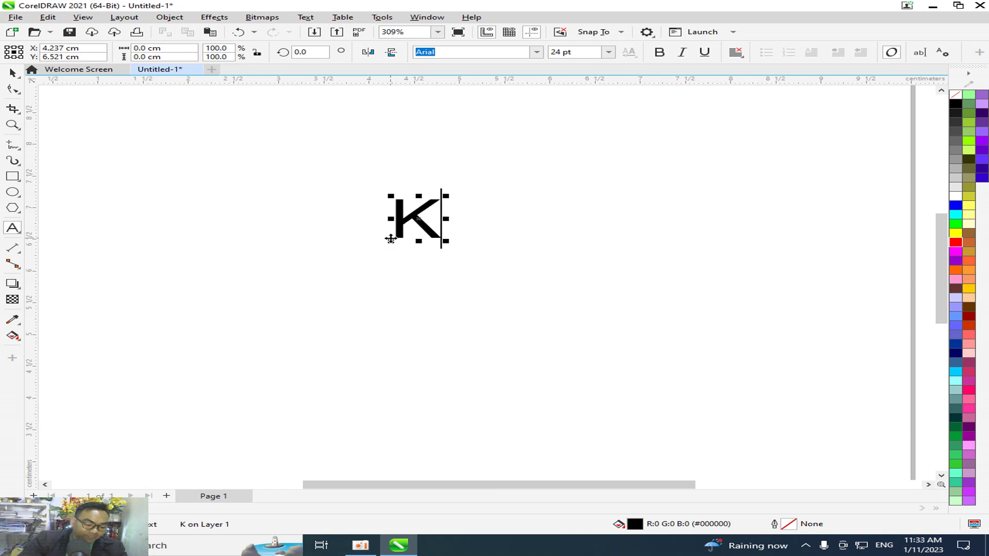
text(S)
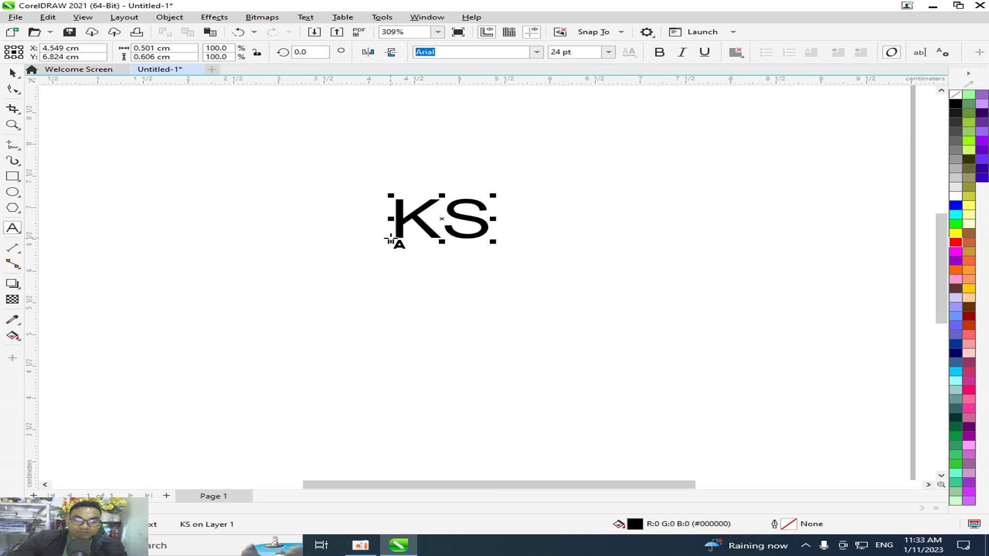
Make the "KS" text bold and enlarge it to about 109 pt, positioned across the middle of the page.
click(12, 72)
drag(493, 241, 733, 435)
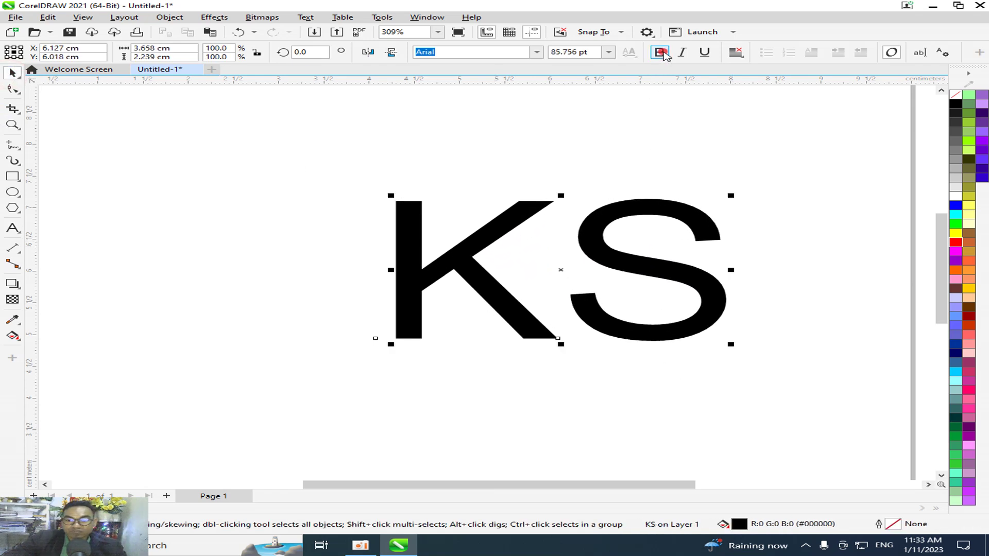
click(659, 52)
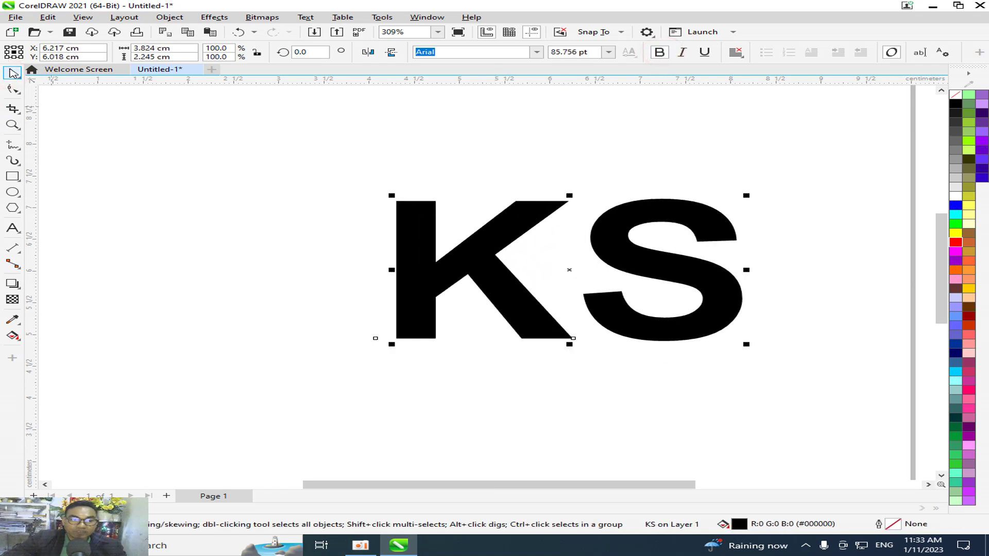
drag(470, 267, 344, 238)
drag(620, 317, 722, 443)
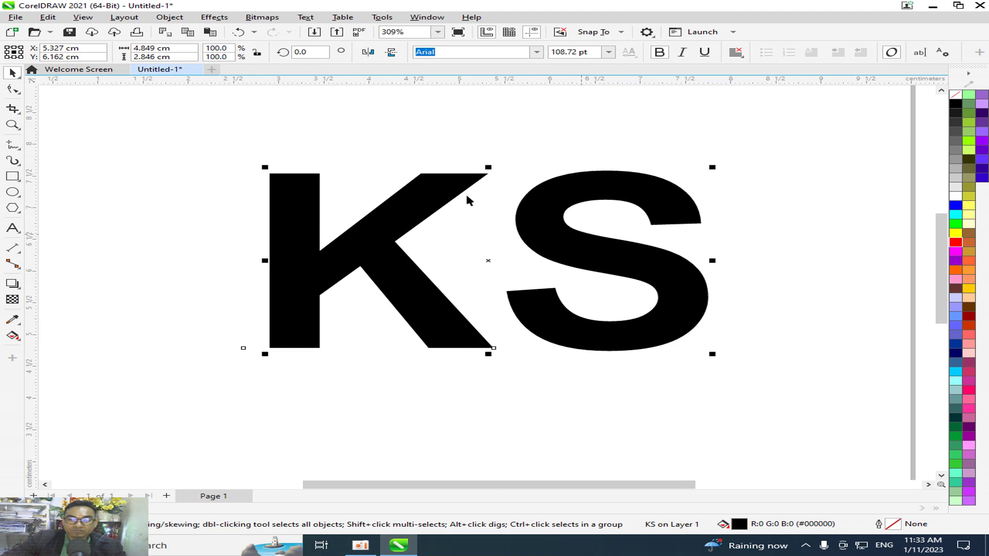
click(532, 150)
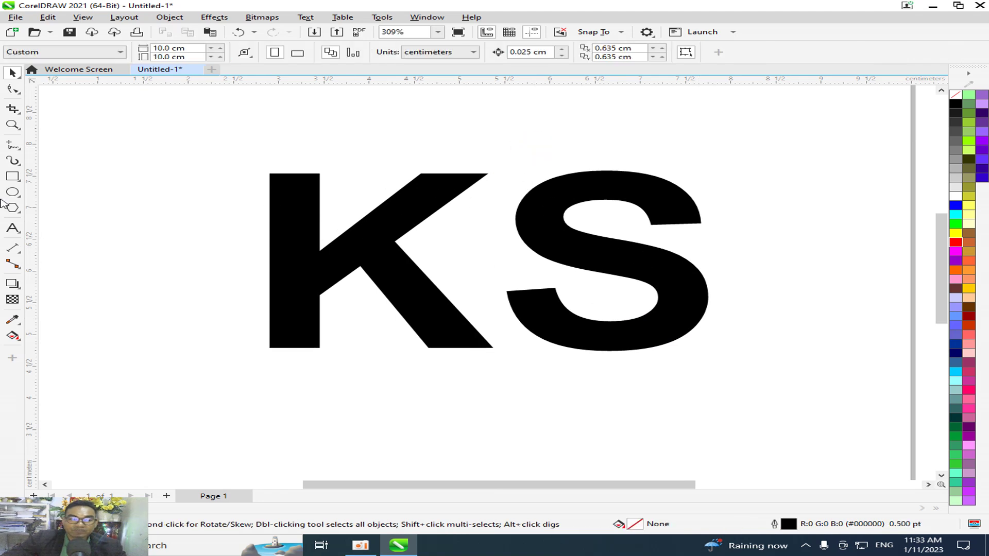
Draw a circle about 2.08 cm across over the K, filled with red and without an outline.
click(13, 177)
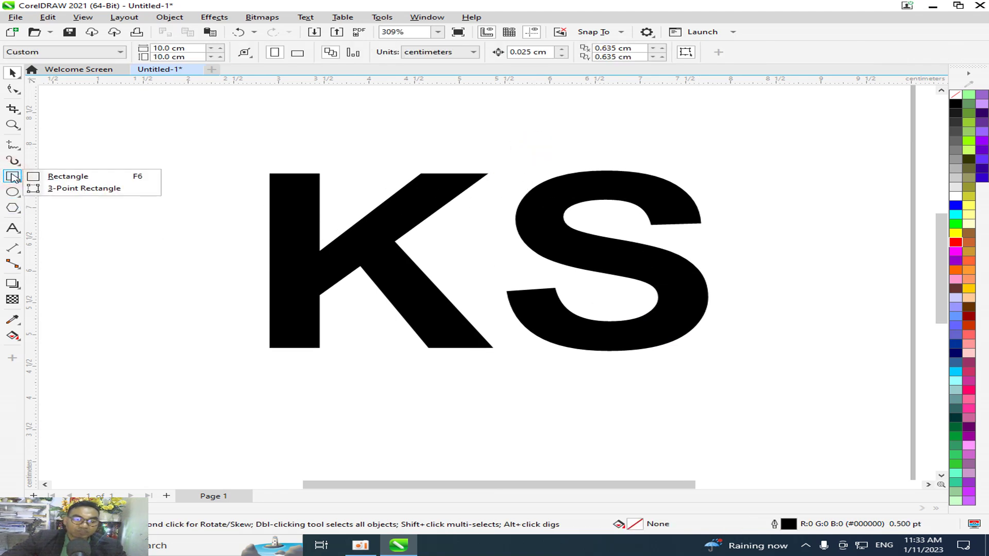
click(58, 177)
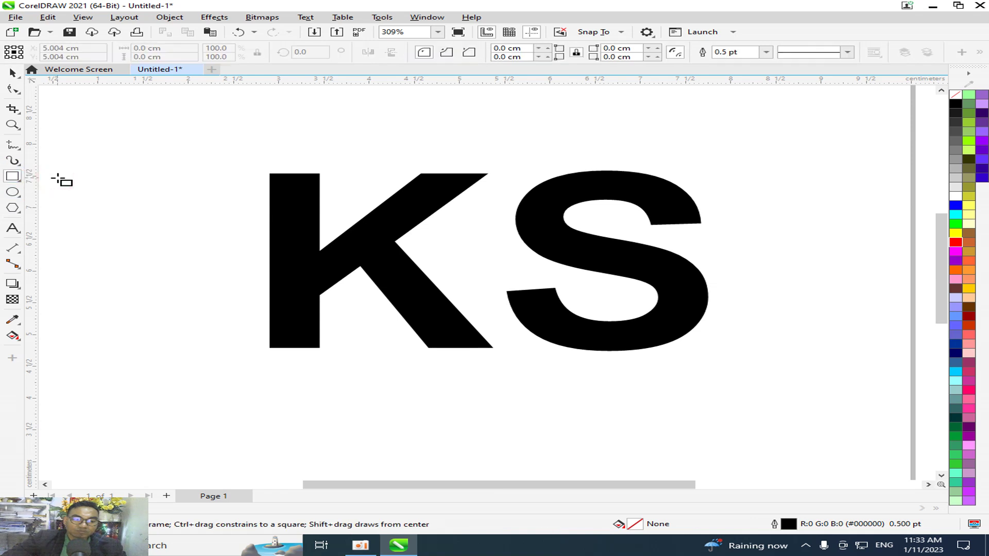
click(13, 192)
click(61, 192)
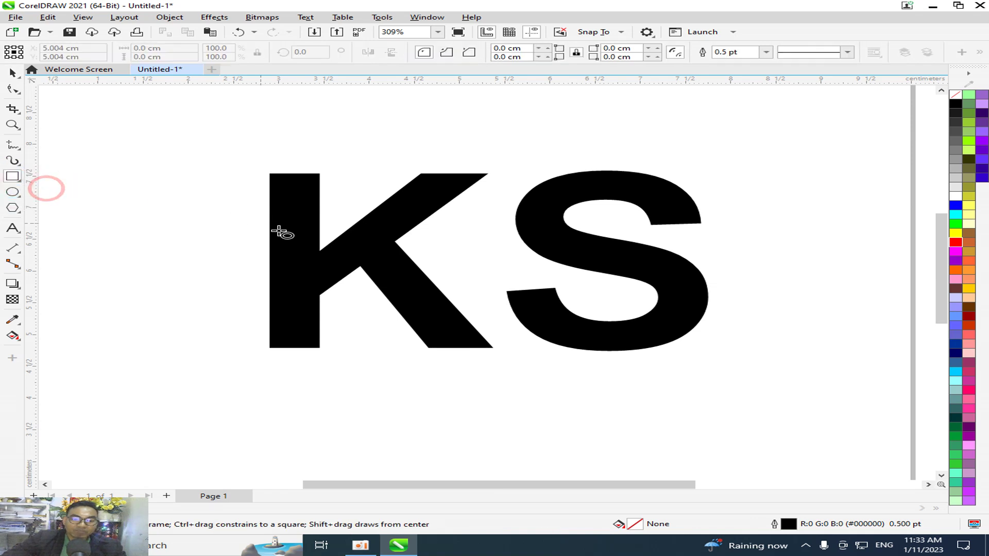
mouse_move(192, 208)
mouse_down()
mouse_move(369, 335)
mouse_move(303, 301)
mouse_move(391, 357)
mouse_move(360, 339)
mouse_move(383, 295)
mouse_up()
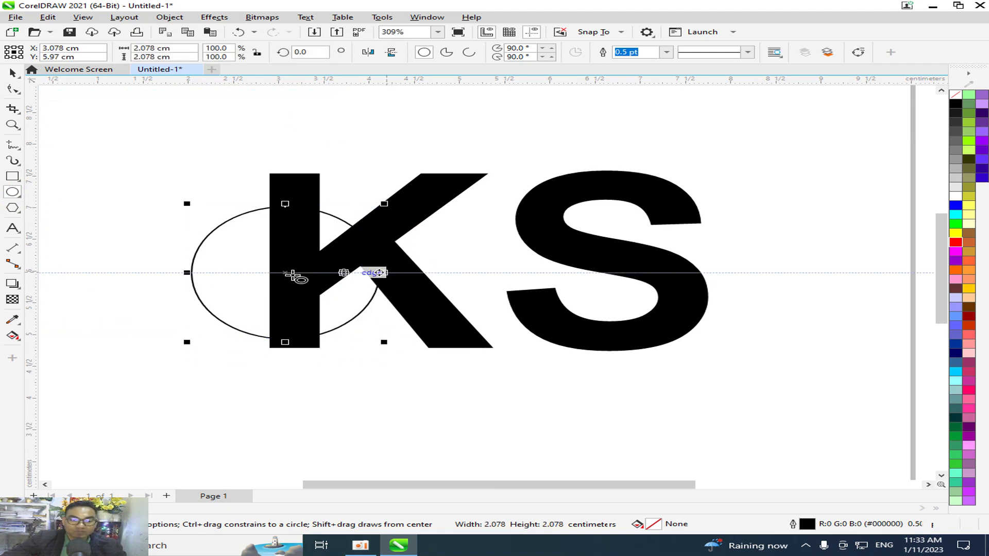
click(956, 242)
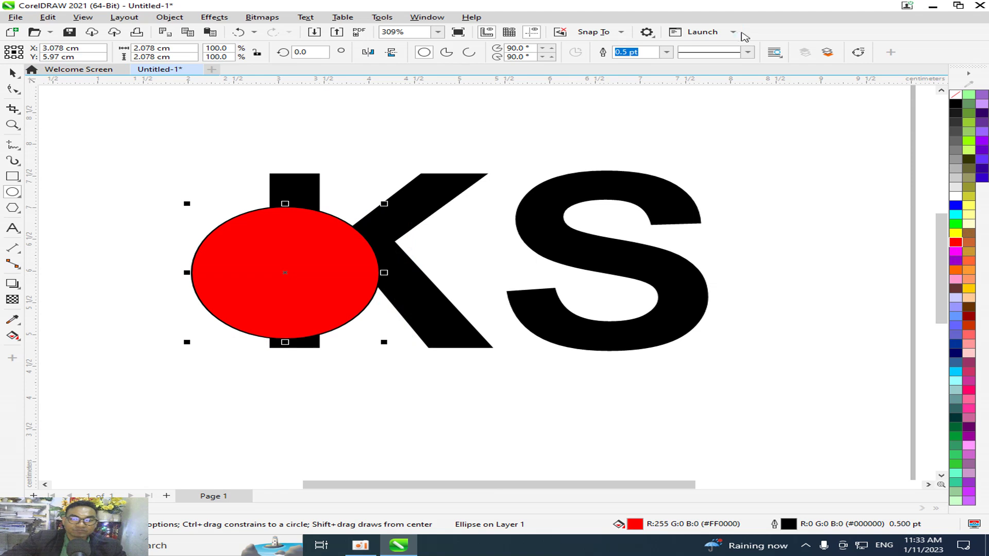
click(667, 52)
click(640, 61)
drag(303, 259, 390, 281)
click(15, 74)
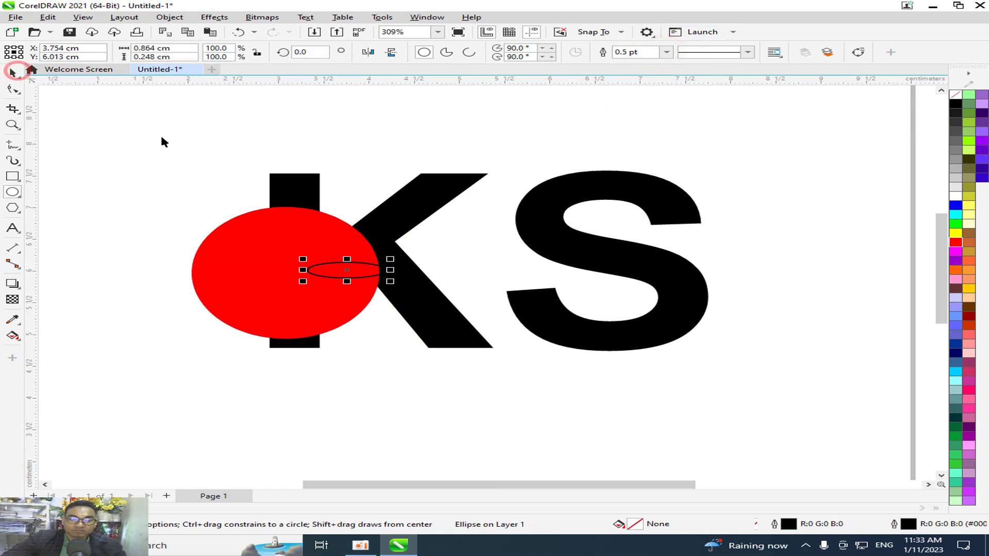
key(Delete)
Move the red circle over the middle of the K and PowerClip it inside the "KS" text.
drag(303, 277, 353, 261)
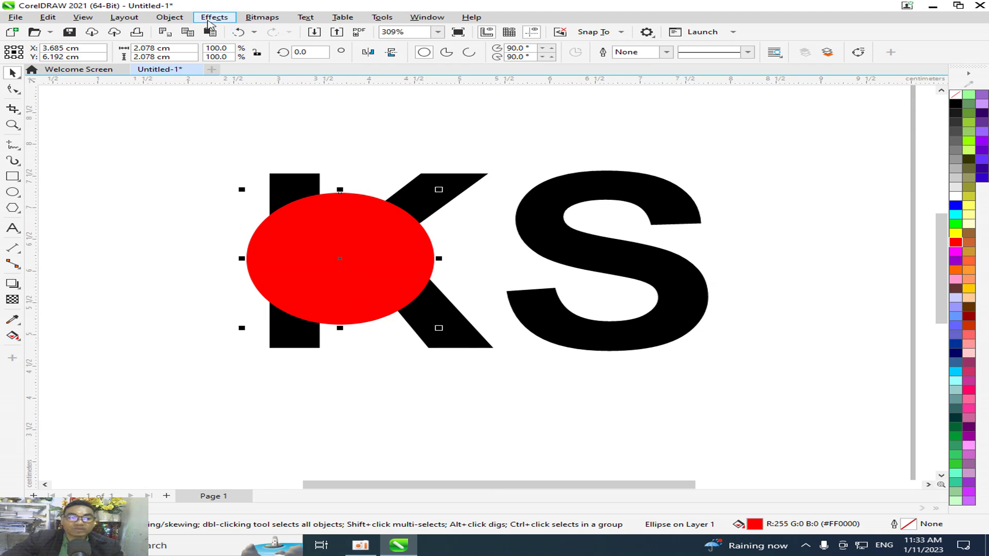
click(169, 17)
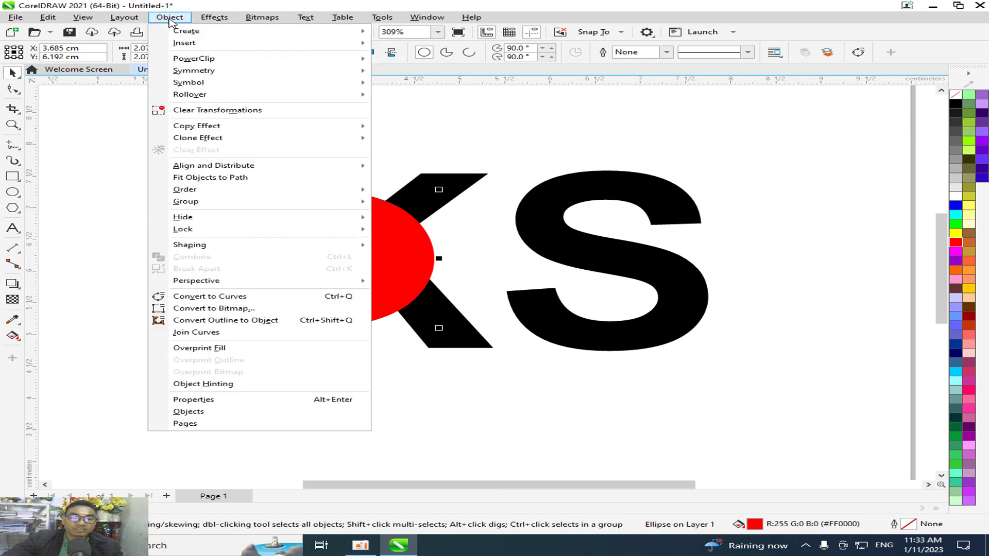
mouse_move(210, 62)
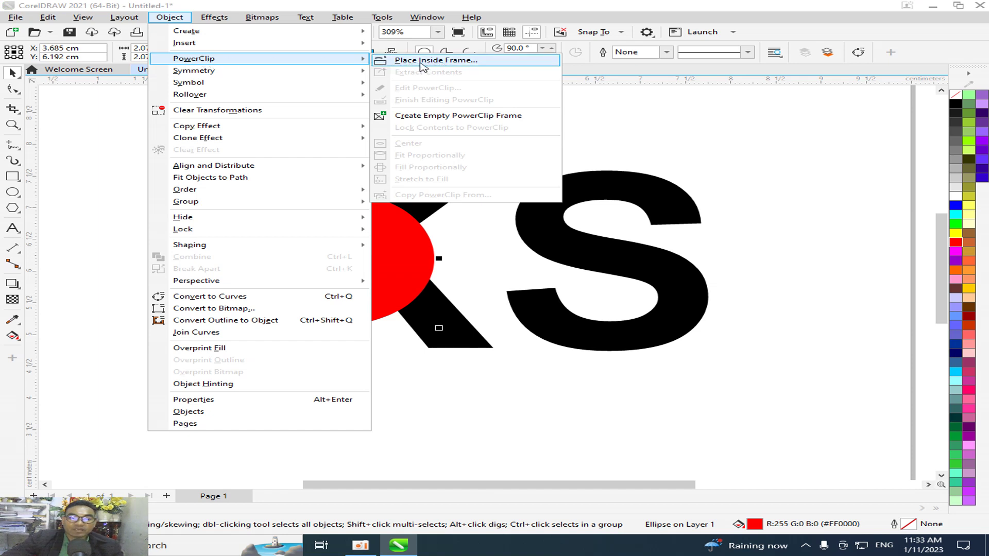
click(450, 60)
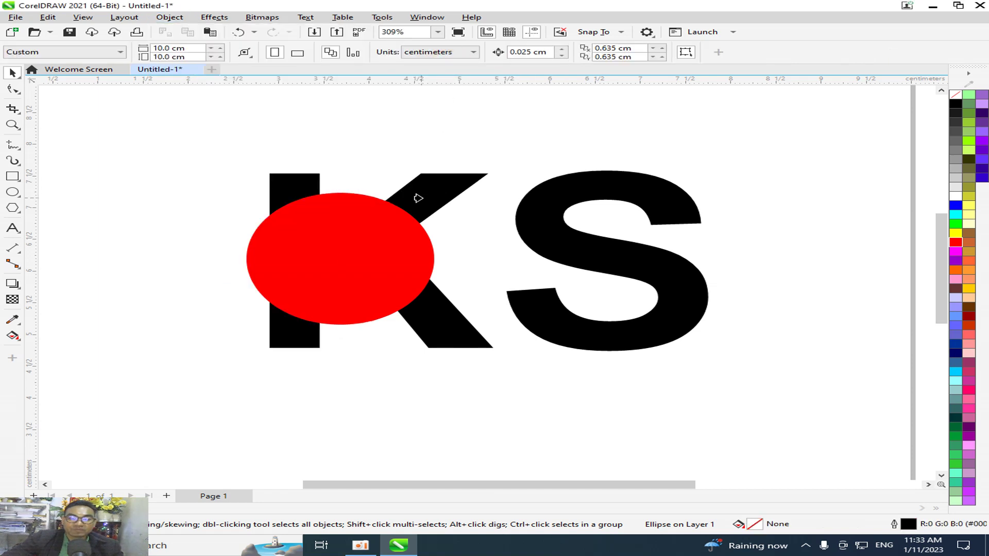
click(422, 197)
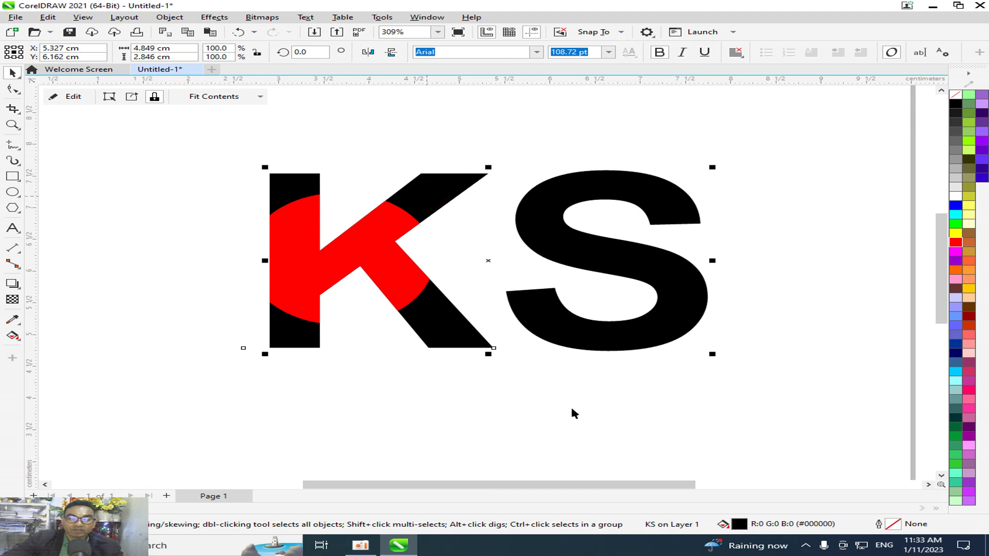
click(592, 426)
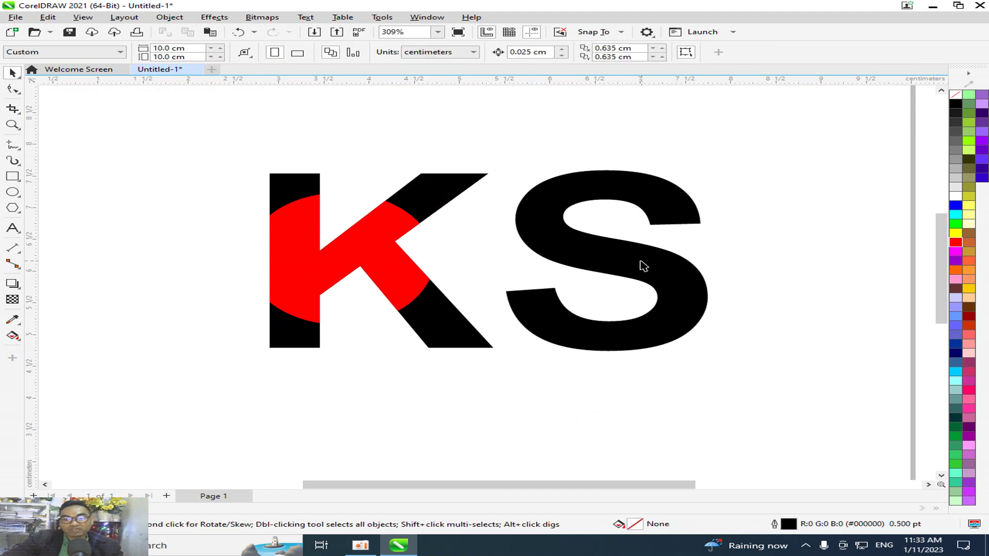
Draw a circle about 2.18 cm across overlapping the lower part of the K, filled with yellow and without an outline.
click(14, 198)
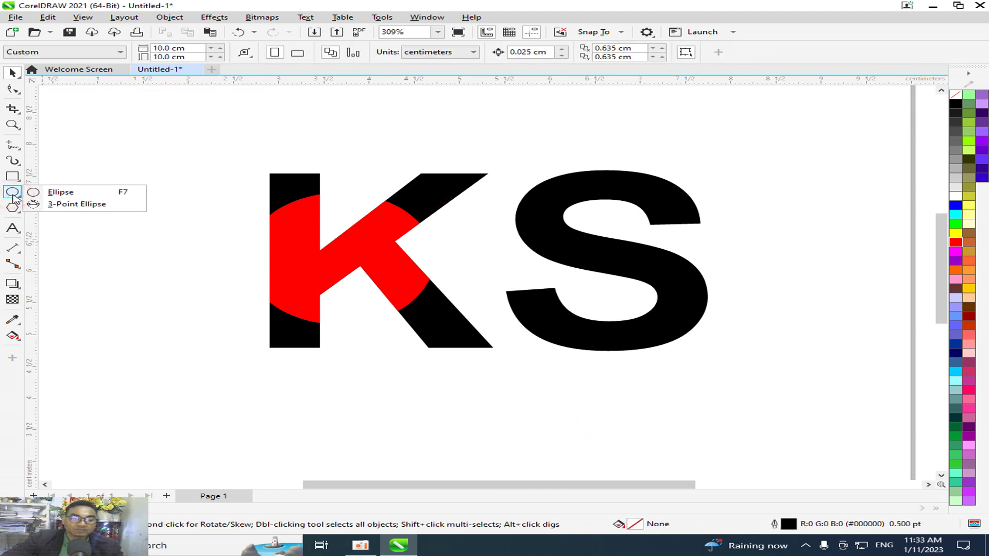
click(36, 192)
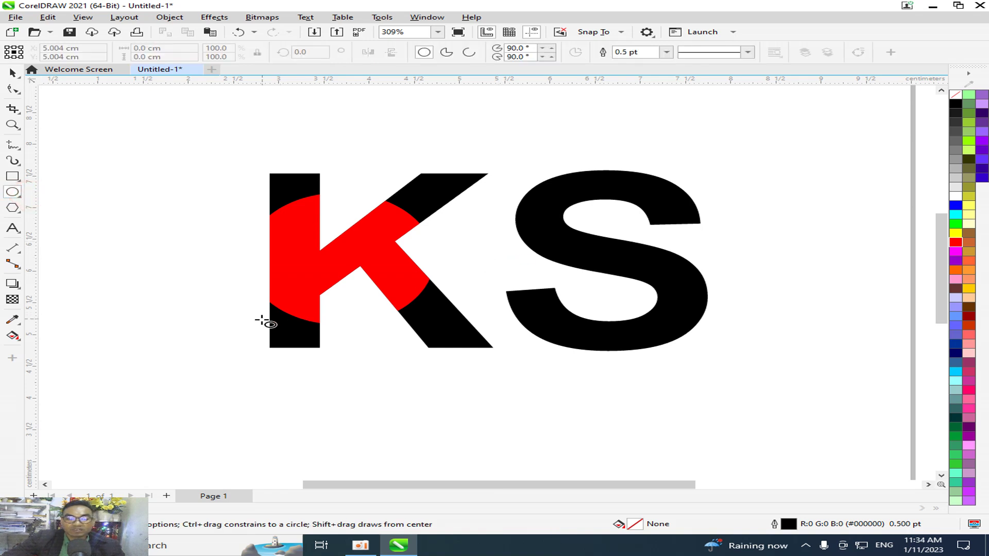
drag(124, 243, 330, 387)
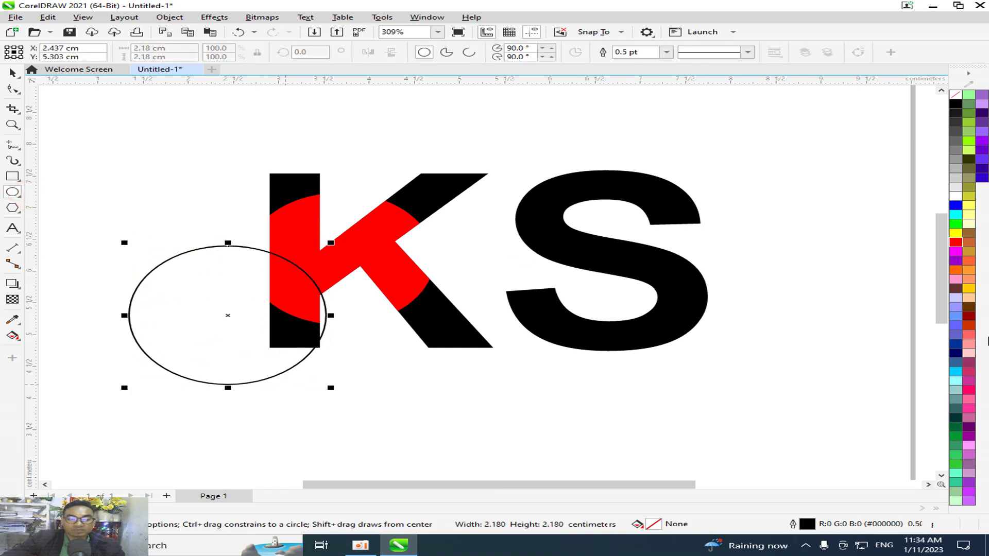
click(955, 233)
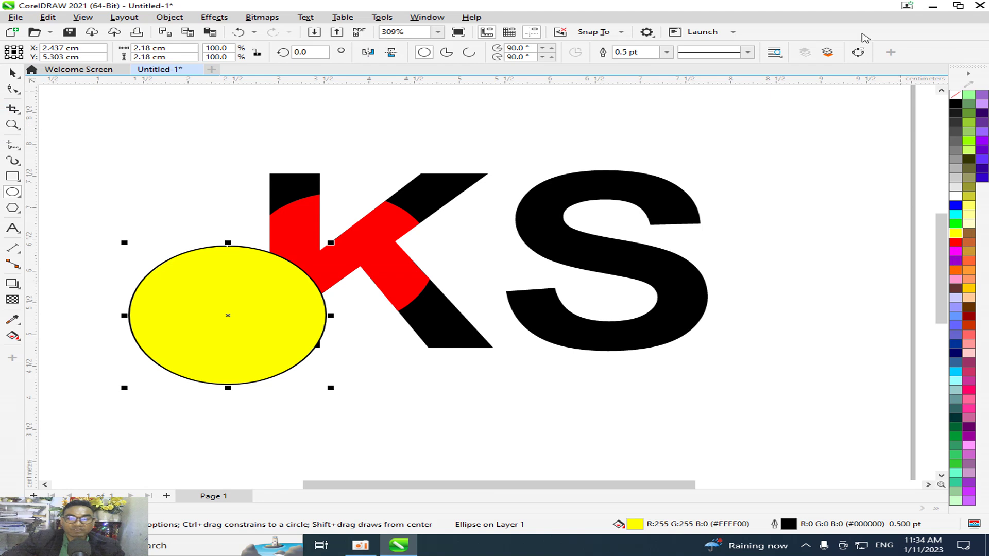
click(667, 52)
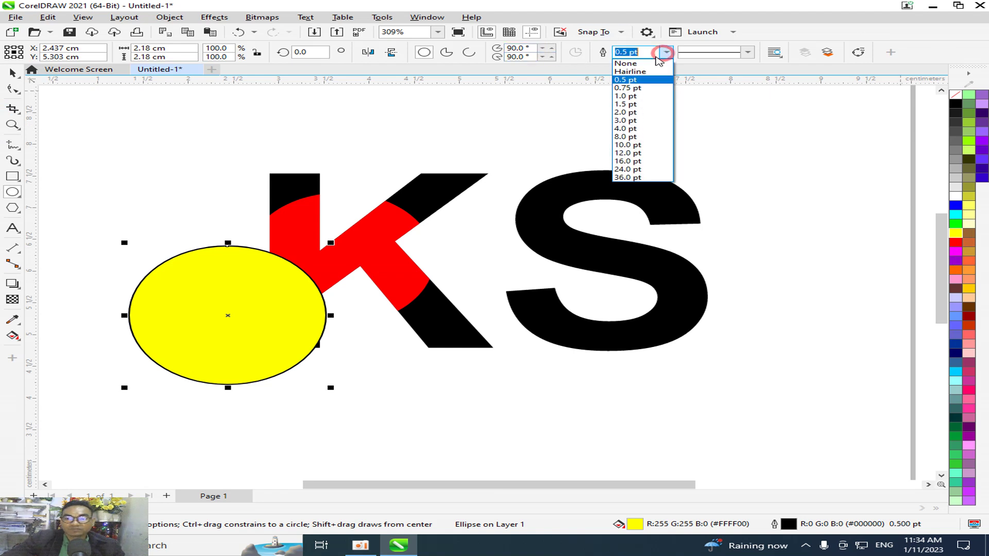
click(629, 61)
Move the yellow circle between the K and the S and PowerClip it inside the "KS" text.
click(4, 72)
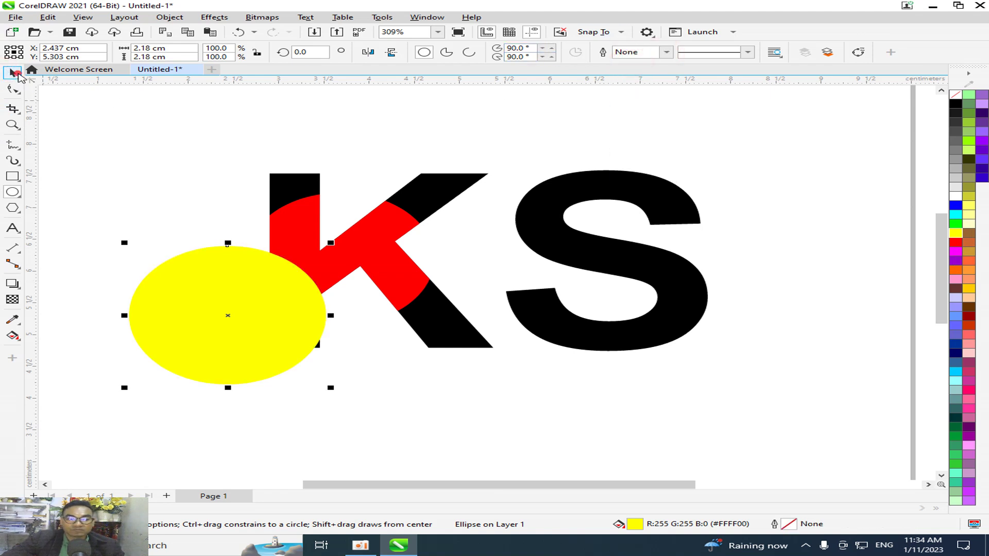
drag(264, 321, 524, 256)
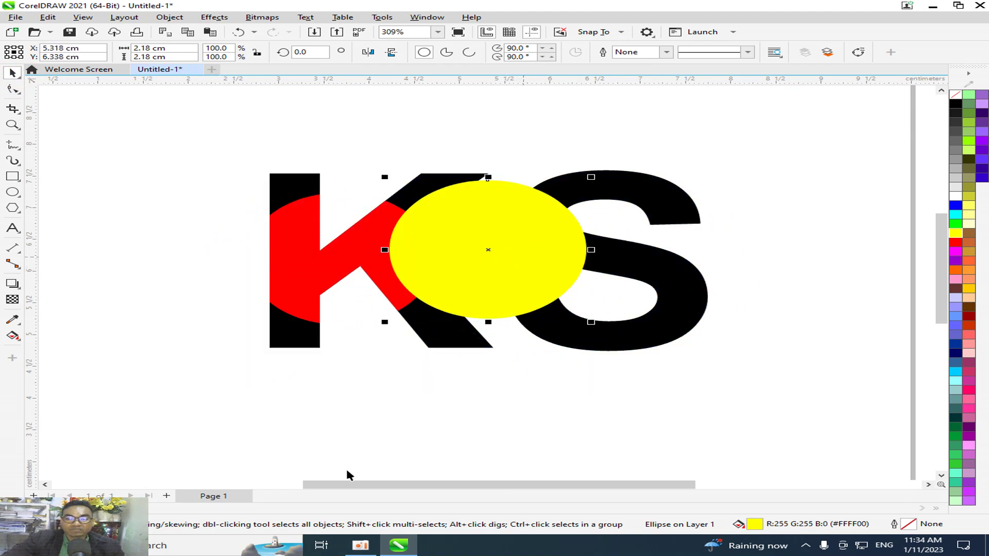
click(170, 17)
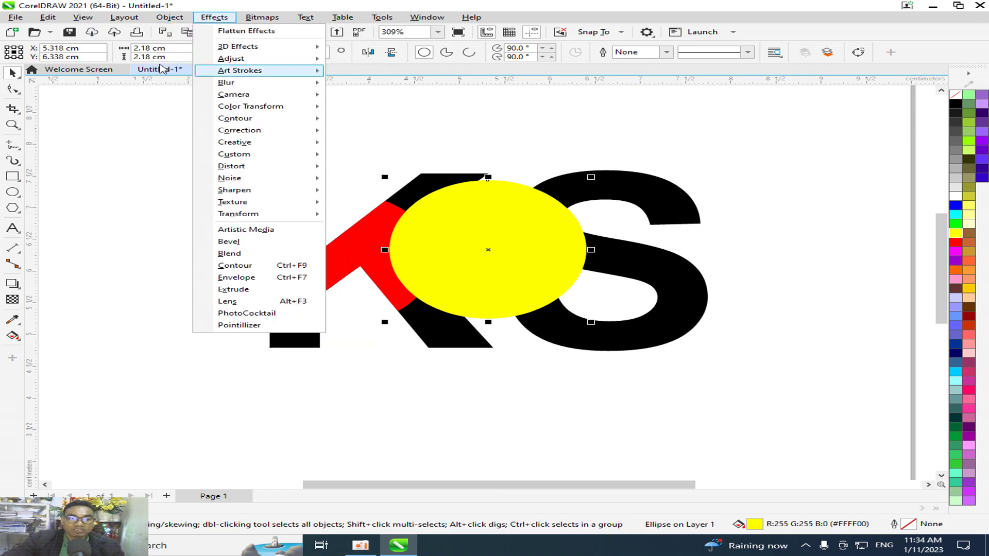
mouse_move(222, 62)
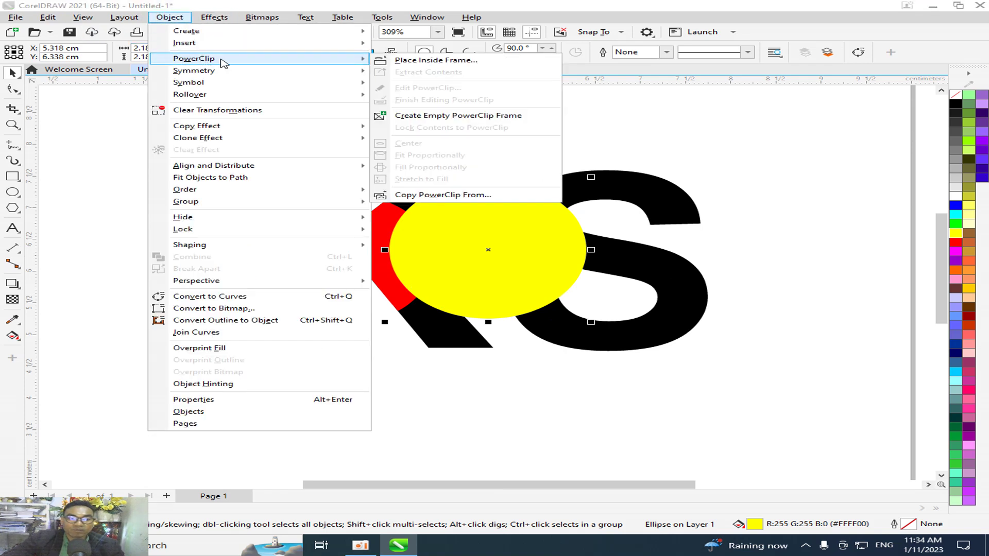
click(449, 61)
click(570, 189)
click(554, 395)
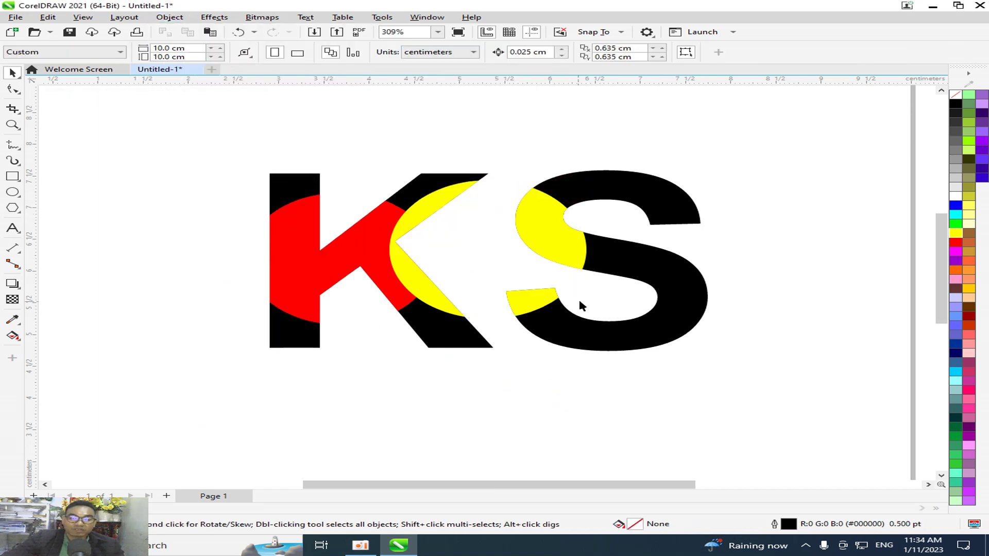
Draw a circle about 3.09 cm across over the K, filled with blue and without an outline.
click(16, 195)
click(44, 193)
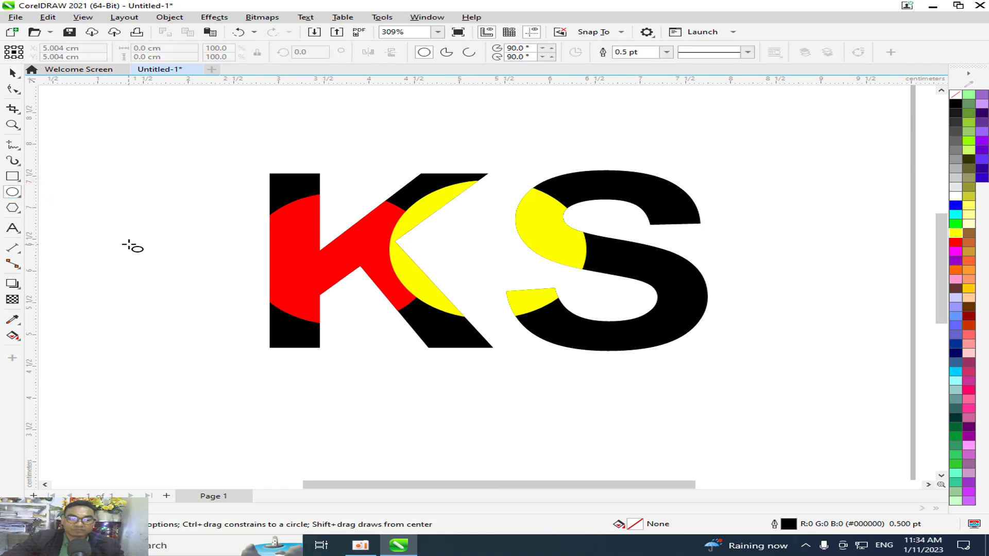
drag(116, 219, 288, 415)
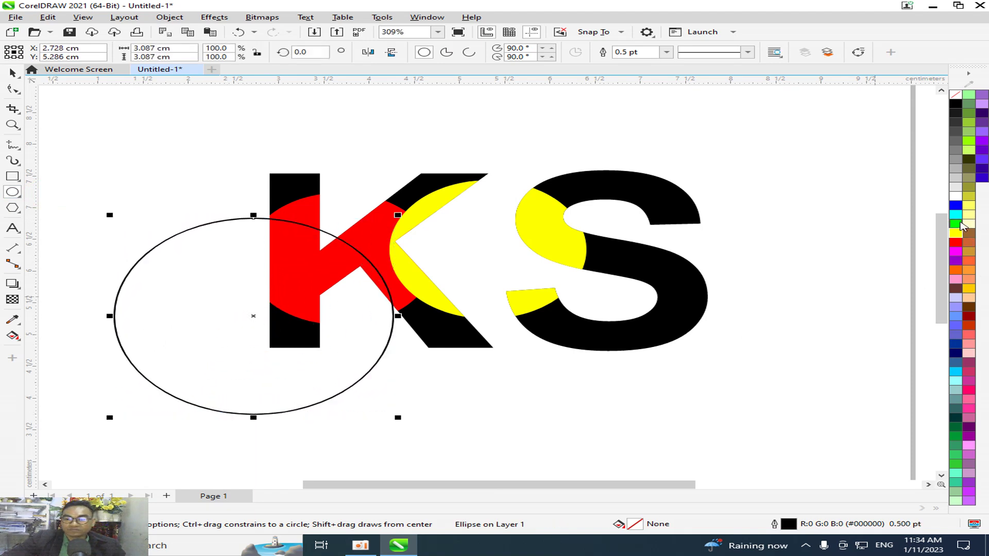
click(956, 205)
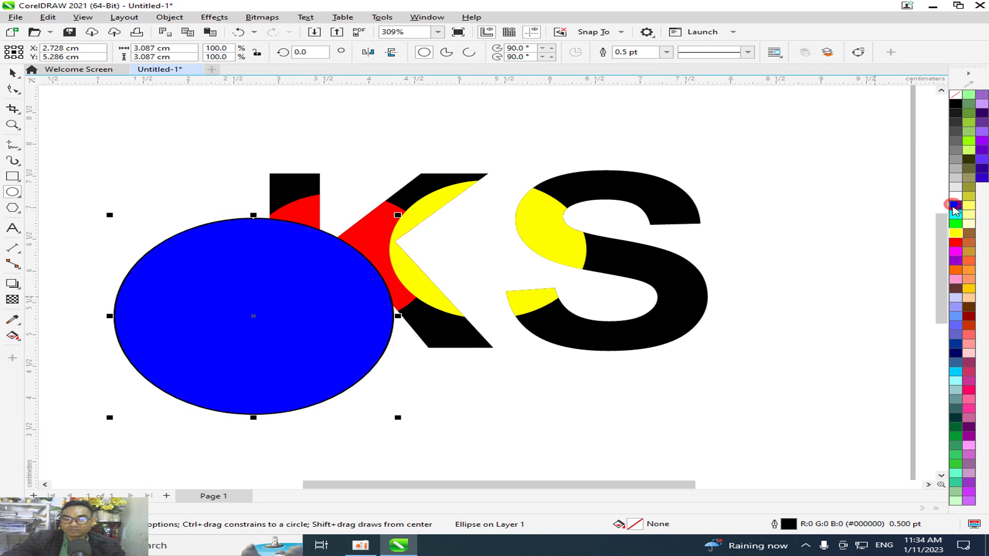
click(666, 52)
click(634, 62)
Move the blue circle over the right part of the S and PowerClip it inside the "KS" text.
click(11, 74)
drag(250, 299, 739, 250)
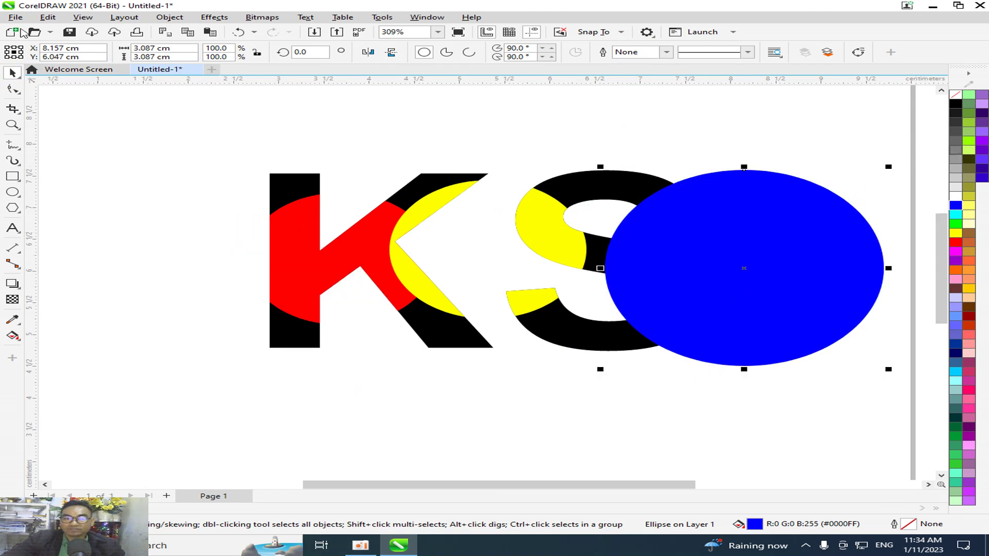
click(168, 18)
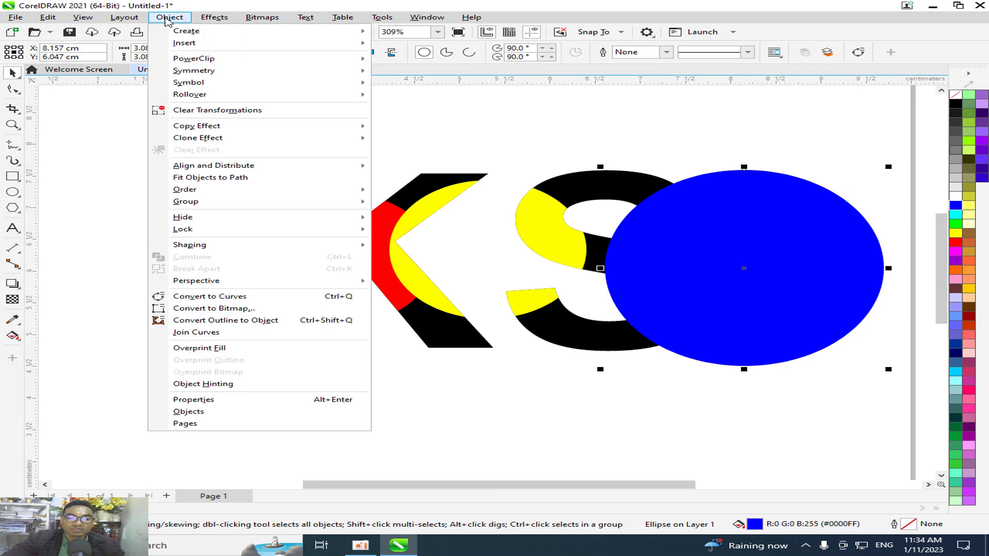
mouse_move(212, 62)
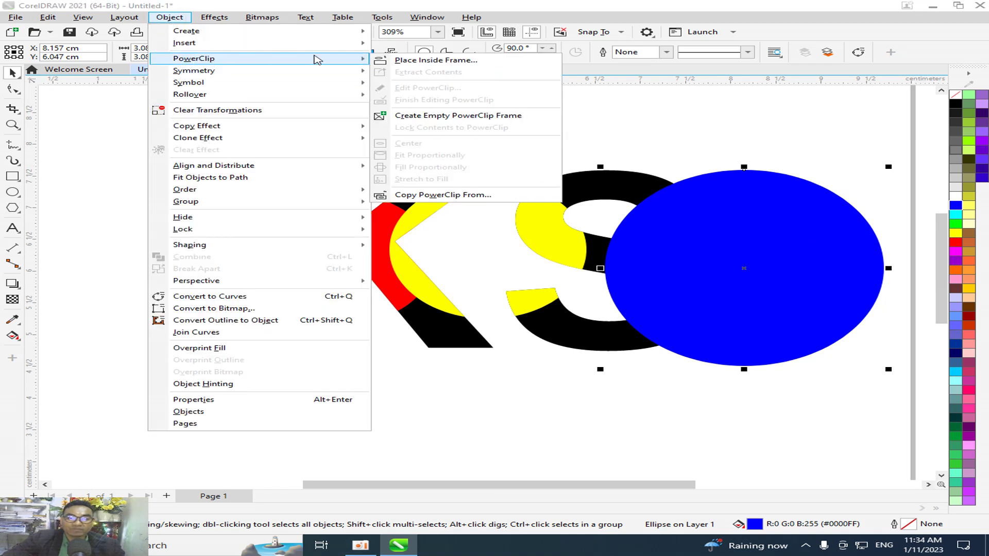
click(425, 60)
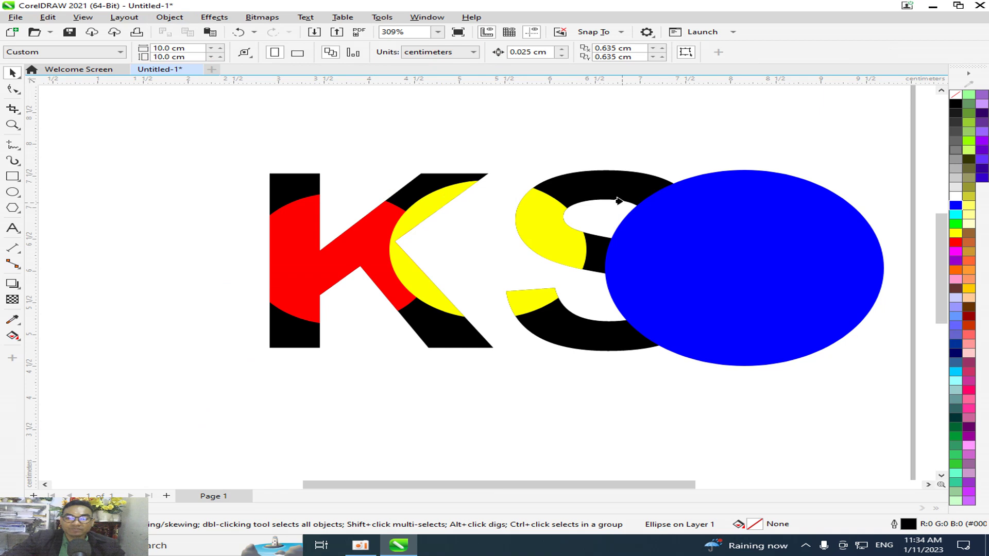
click(624, 194)
click(672, 381)
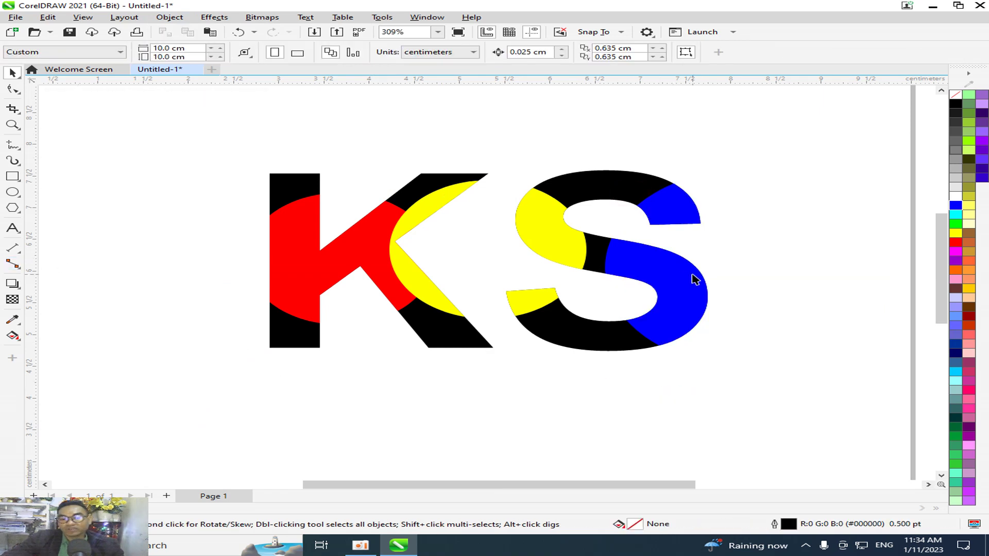
Delete the "KS" text together with its clipped circles.
scroll(693, 279, up, 3)
scroll(693, 278, down, 4)
scroll(650, 286, up, 2)
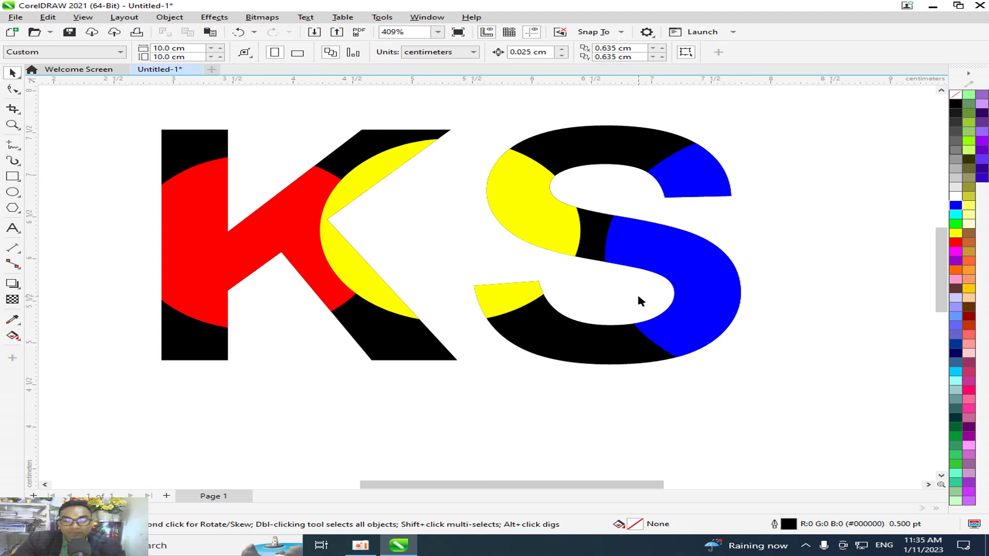
click(538, 170)
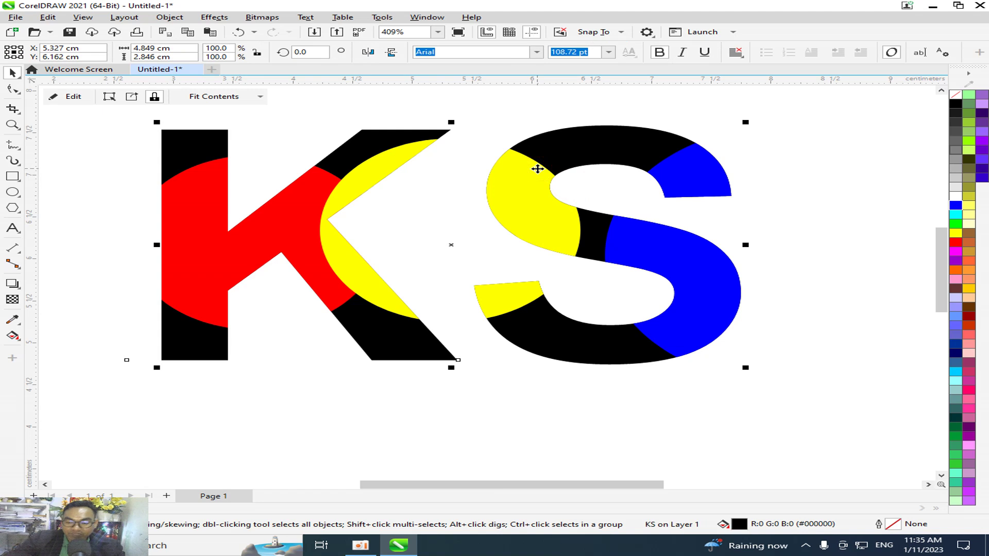
key(Delete)
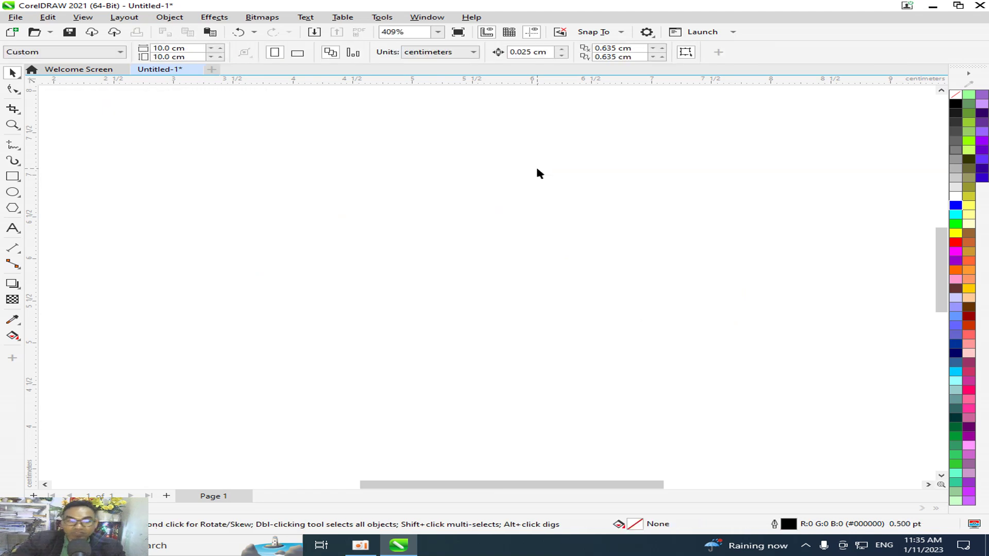
Draw a circle about 2.91 cm across, fill it with blue and move it up near the middle of the page.
click(13, 191)
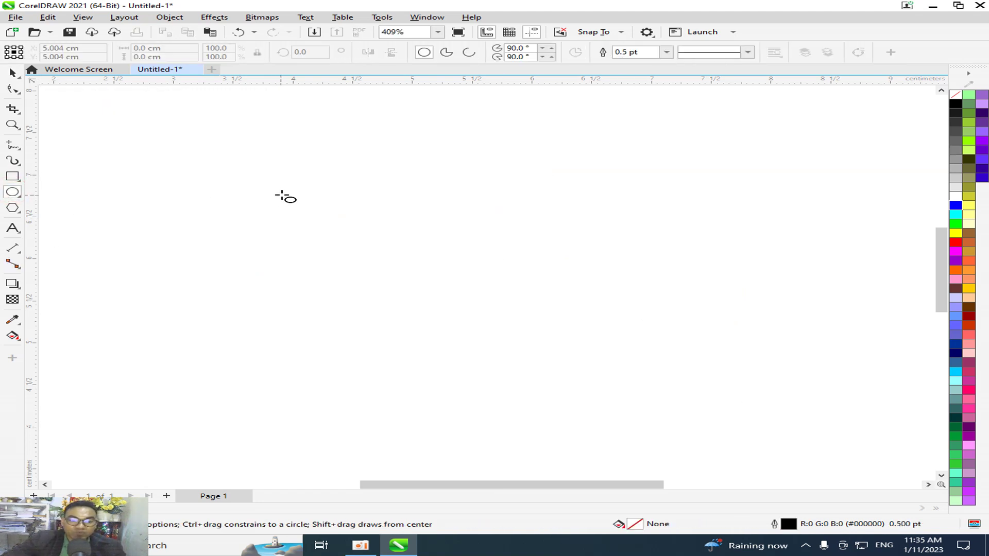
drag(265, 178, 342, 245)
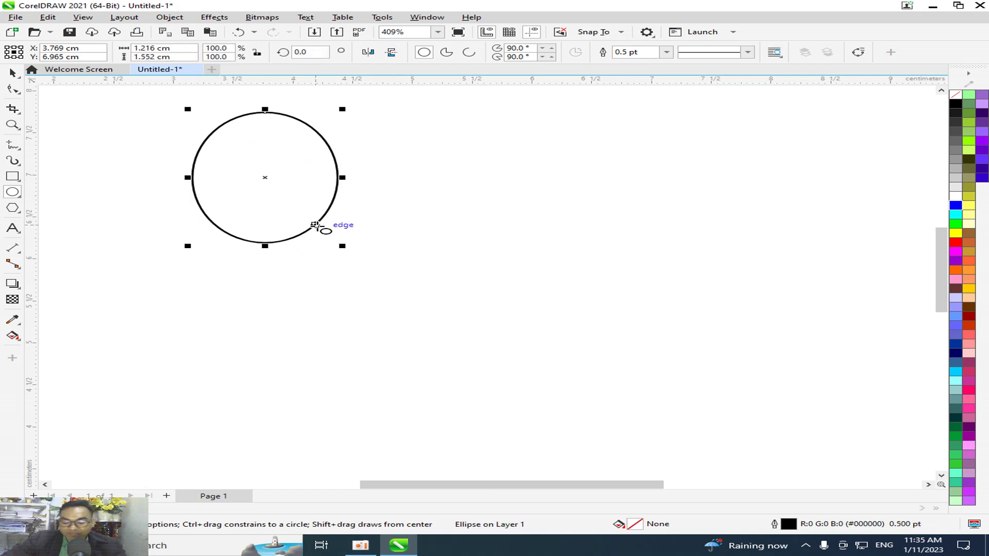
key(Delete)
drag(293, 191, 610, 434)
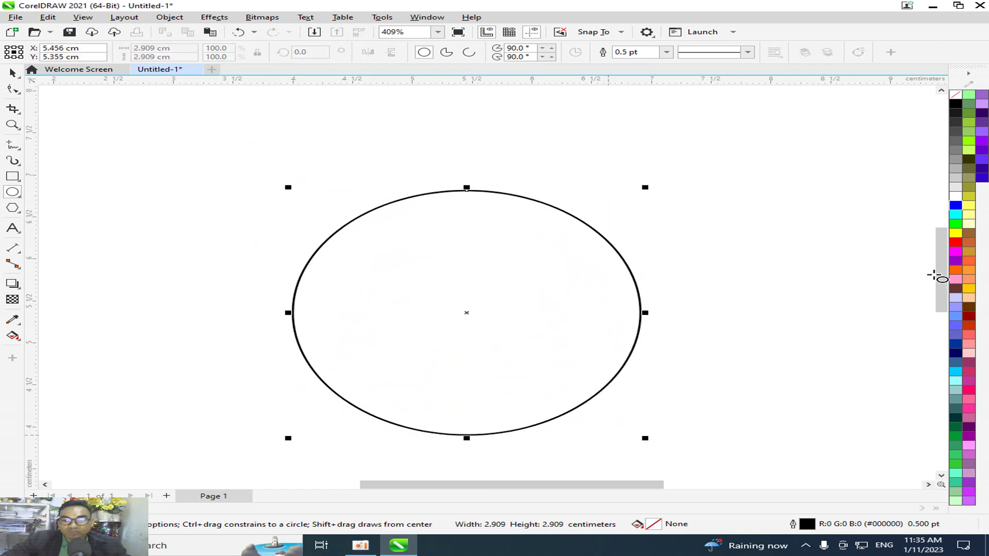
click(956, 205)
click(11, 72)
drag(458, 308, 440, 241)
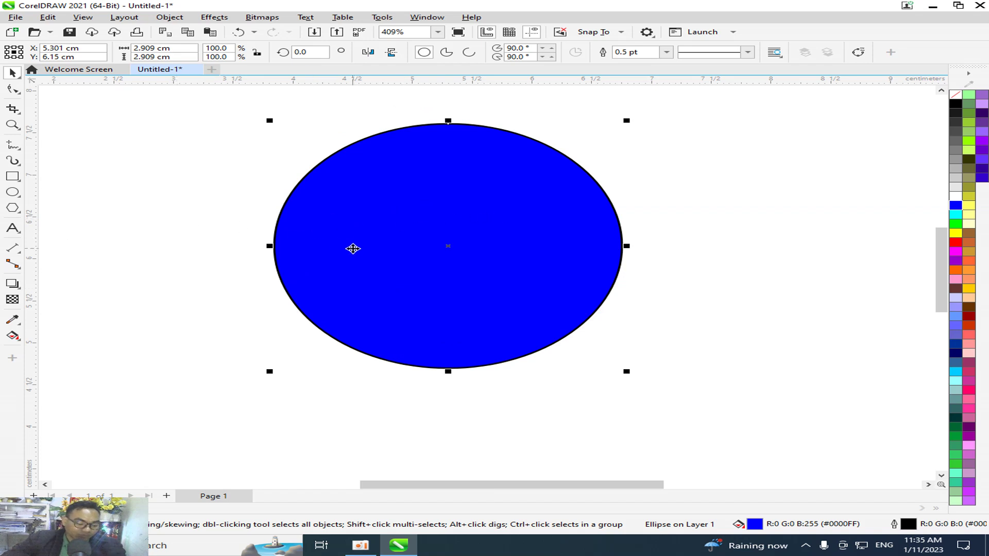
Place a copy of the blue circle to its right, overlapping it, and fill the copy with red.
drag(409, 249, 553, 266)
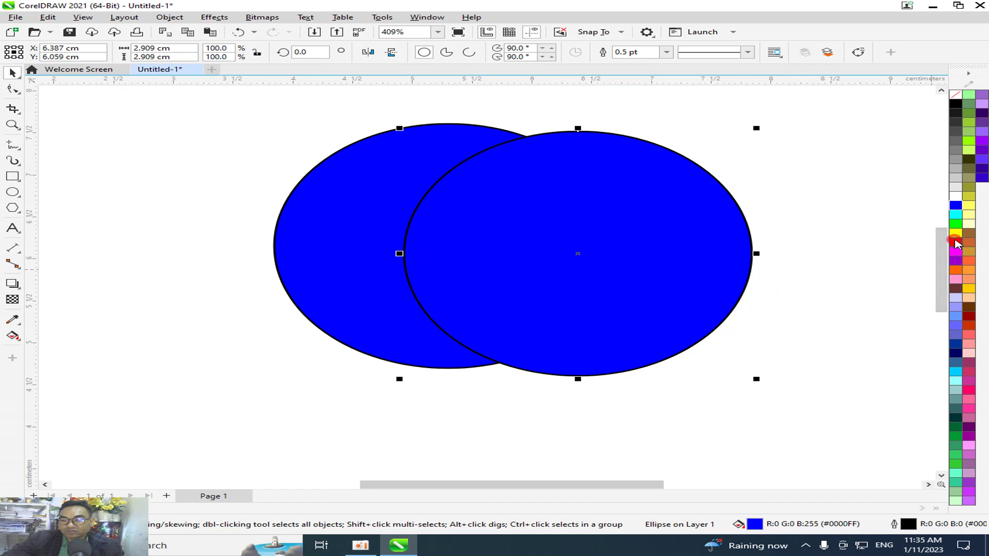
click(955, 242)
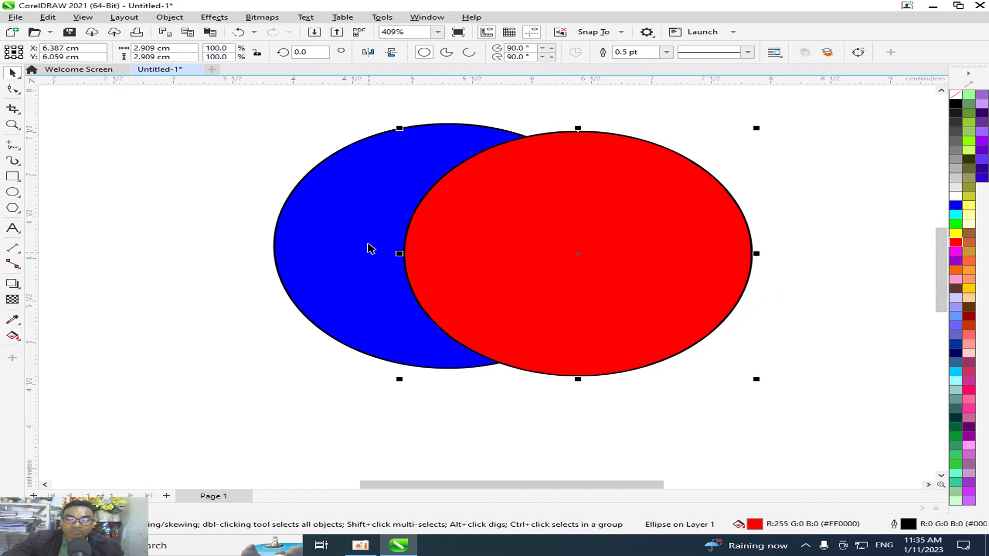
click(169, 18)
click(170, 18)
Remove the outlines from the red circle and the blue circle.
click(666, 52)
click(625, 62)
click(303, 150)
click(359, 168)
click(667, 52)
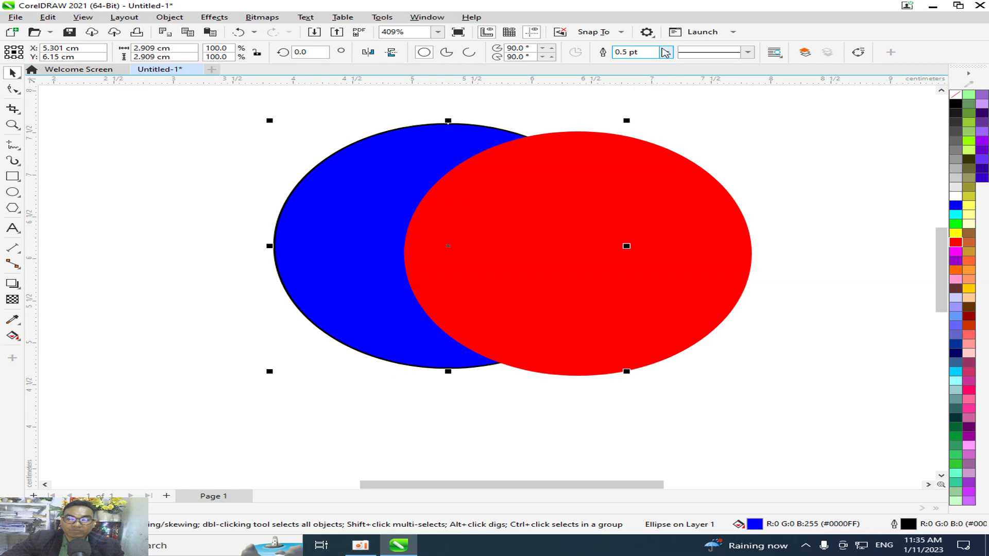
click(625, 63)
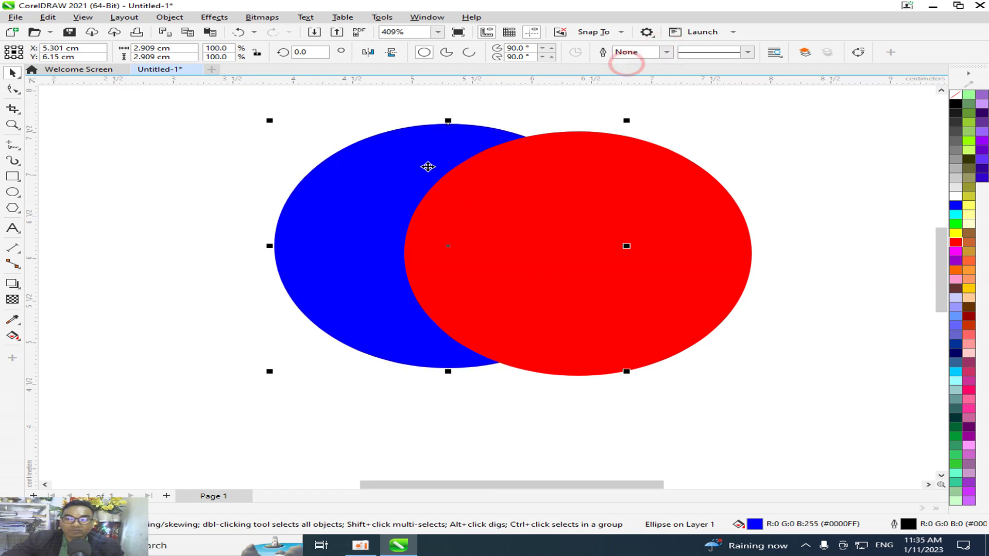
PowerClip the red circle inside the blue circle.
click(518, 209)
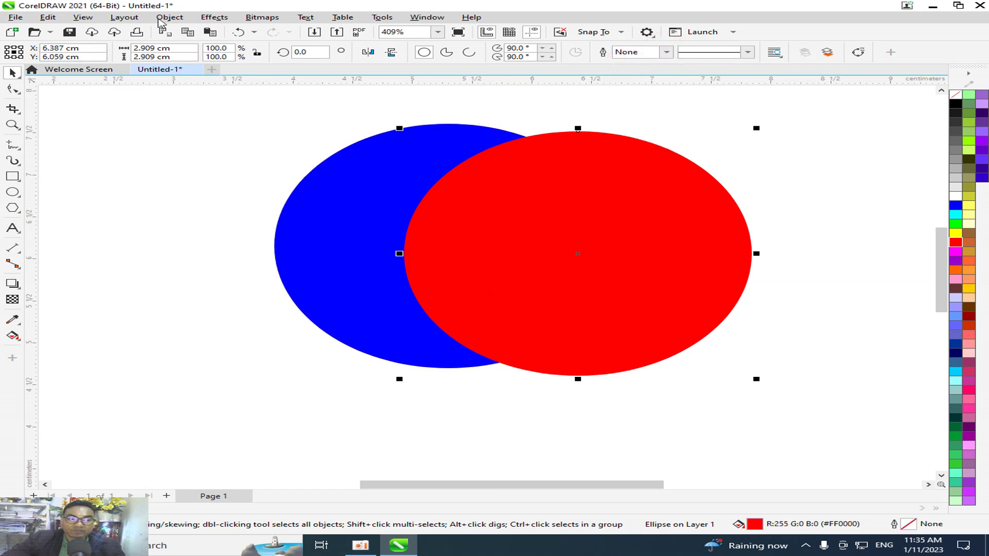
click(169, 17)
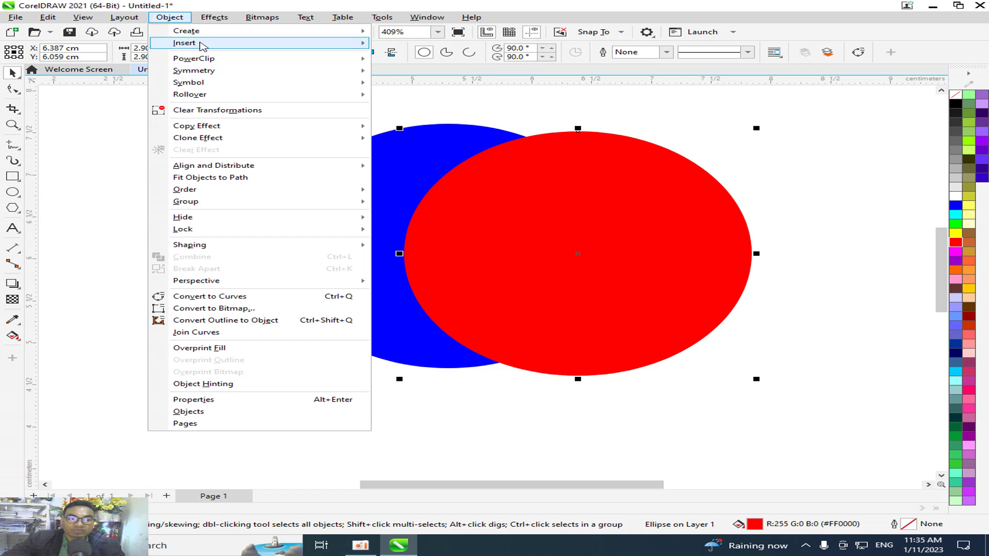
mouse_move(195, 63)
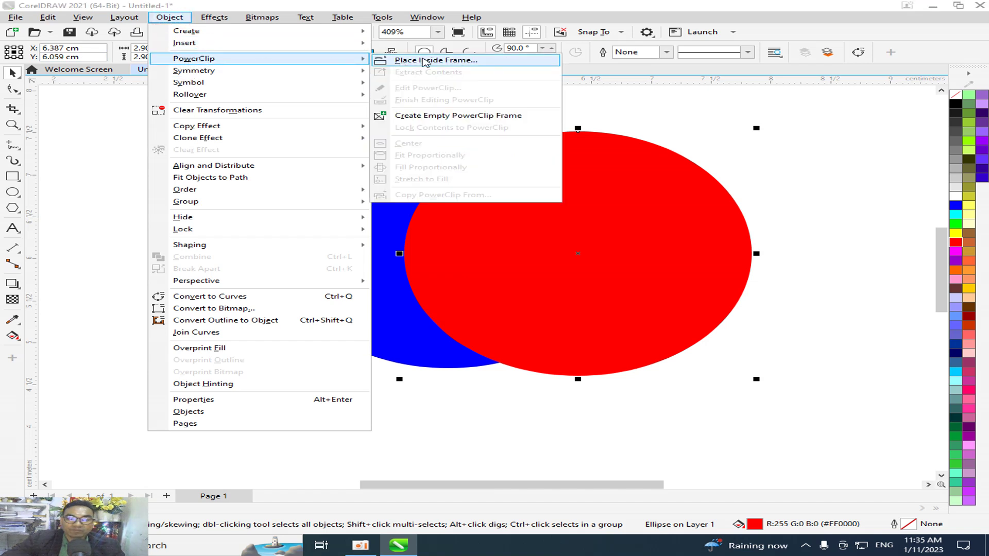
click(422, 60)
click(367, 186)
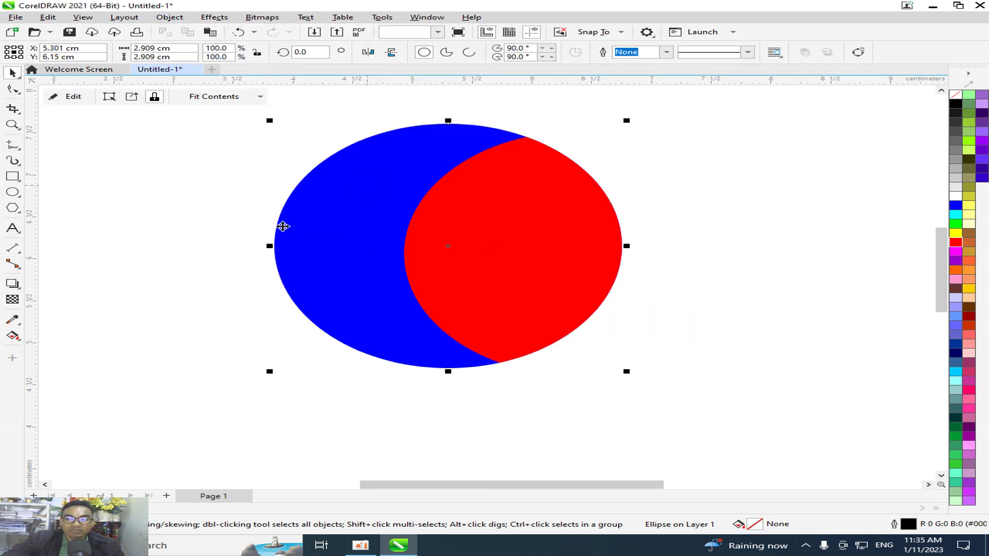
click(657, 296)
scroll(470, 265, down, 1)
scroll(545, 320, up, 1)
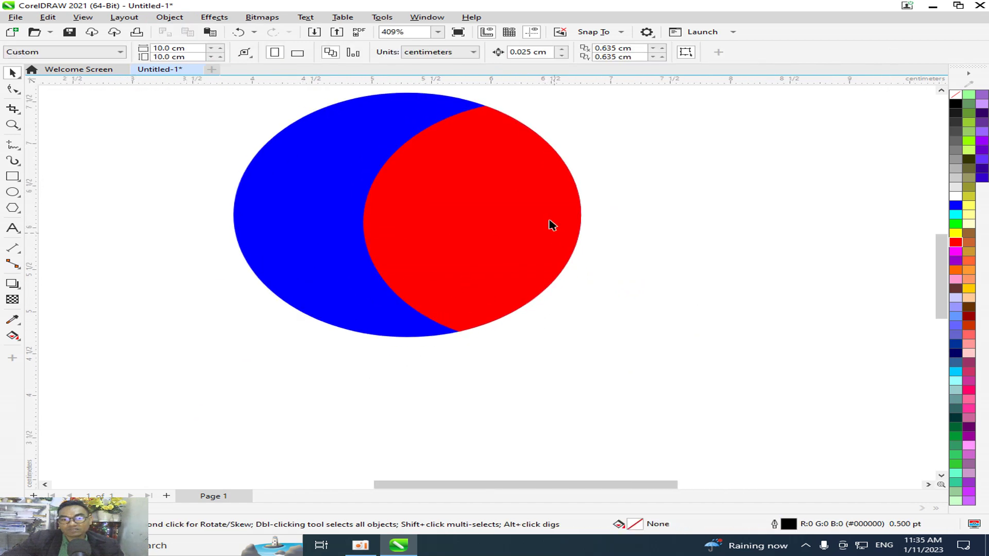
scroll(438, 210, down, 1)
scroll(404, 130, up, 1)
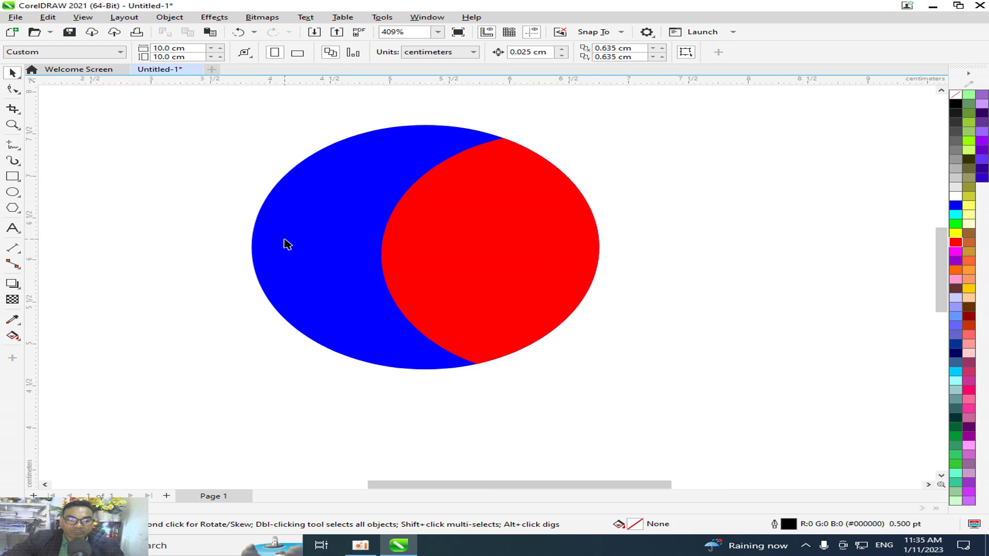
Draw a circle about 1.41 cm across overlapping the blue circle's lower-left edge, fill it with yellow and remove its outline.
click(7, 192)
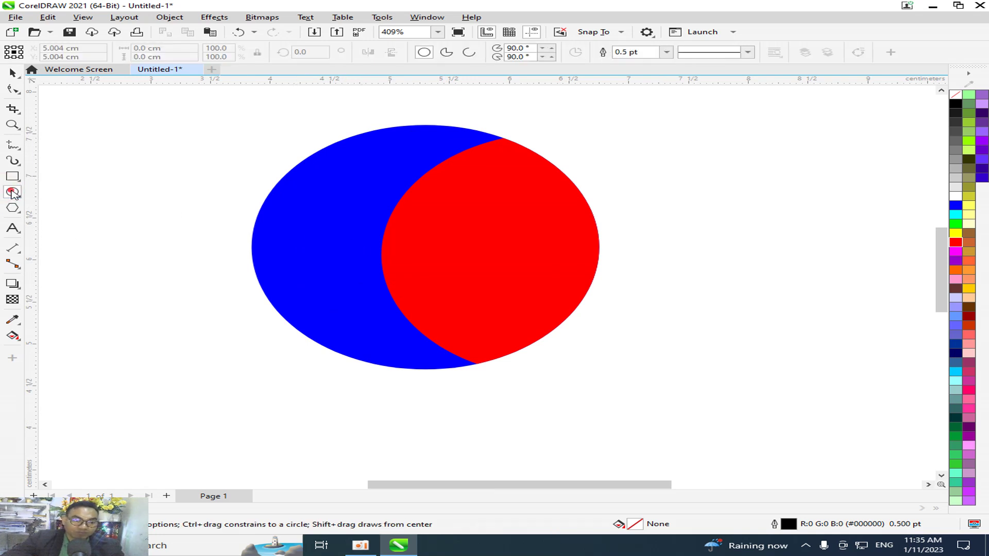
drag(118, 244, 199, 326)
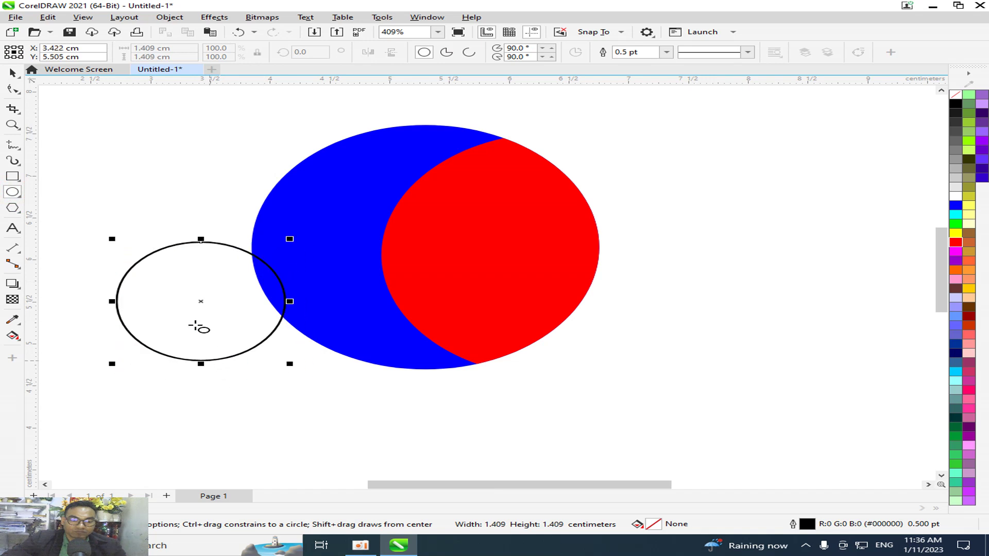
click(13, 73)
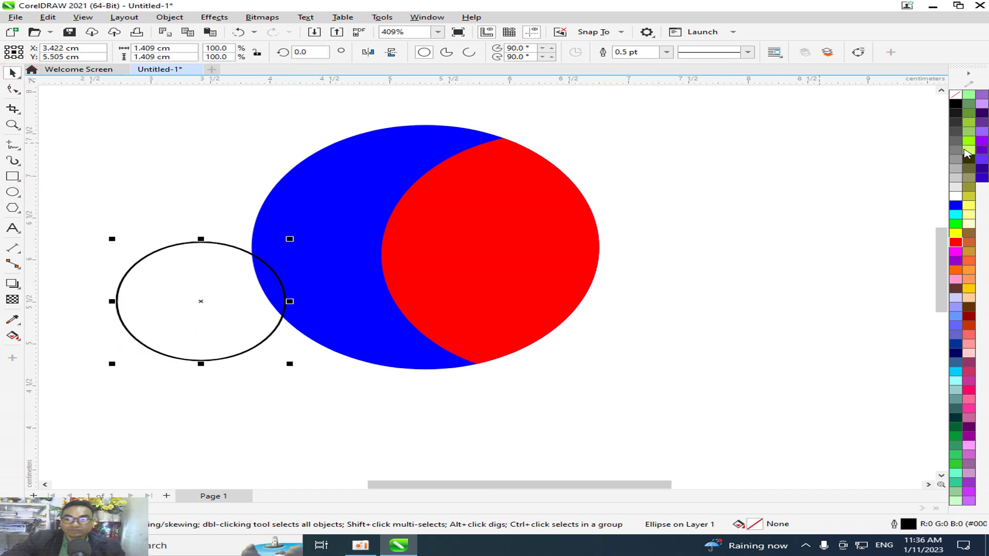
click(956, 235)
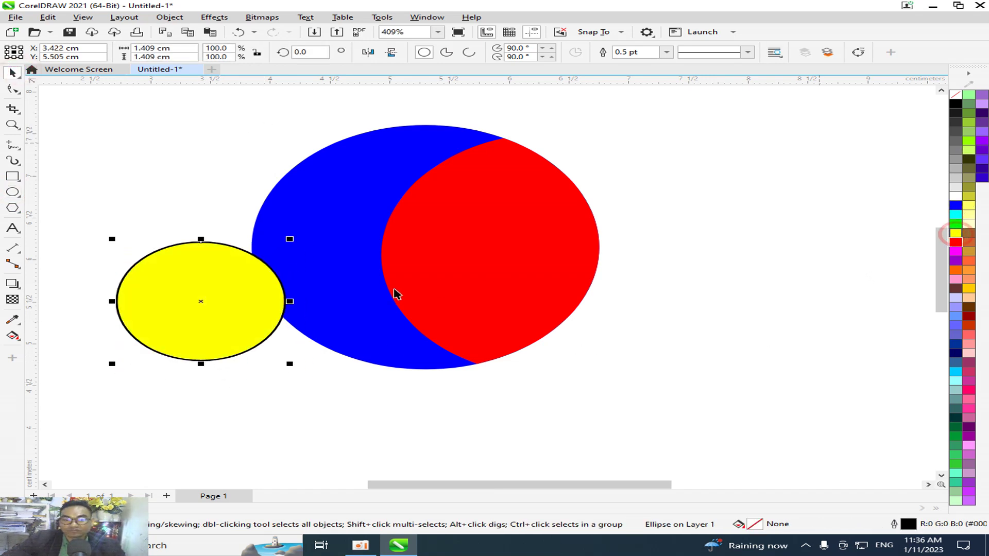
click(666, 52)
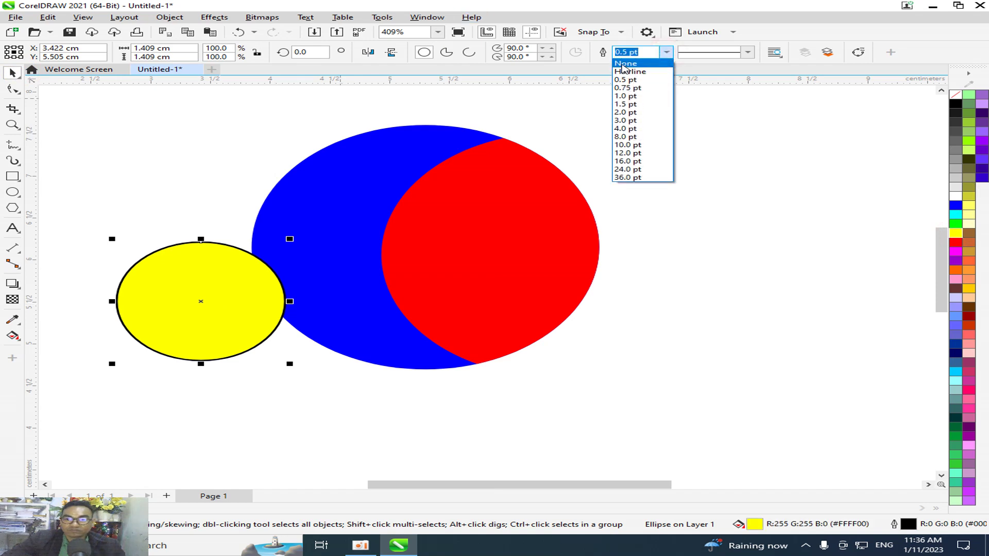
click(631, 60)
Move the yellow circle across the blue circle's left edge and PowerClip it inside the blue circle.
drag(178, 308, 287, 265)
click(169, 17)
mouse_move(193, 60)
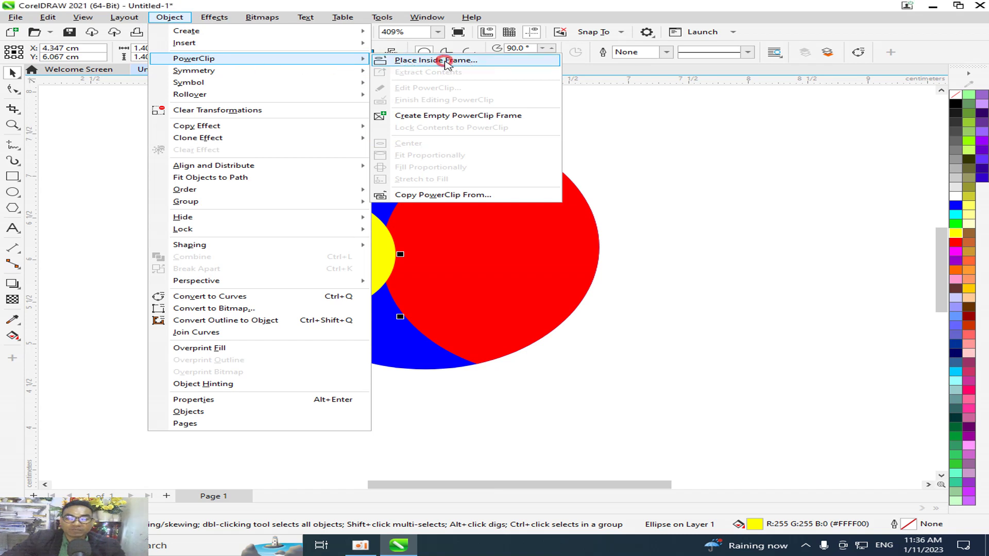
click(468, 60)
click(395, 188)
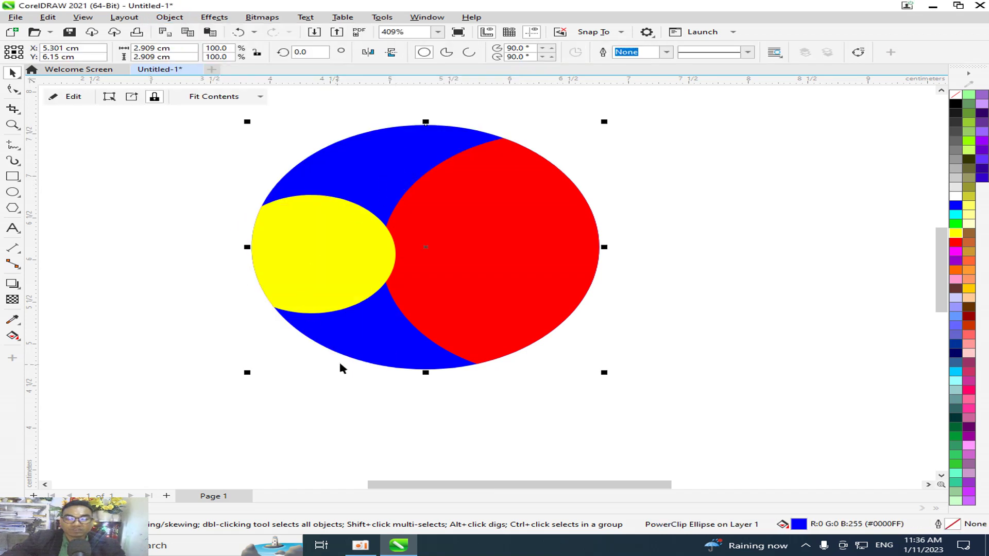
click(463, 400)
scroll(393, 302, down, 2)
scroll(393, 302, up, 4)
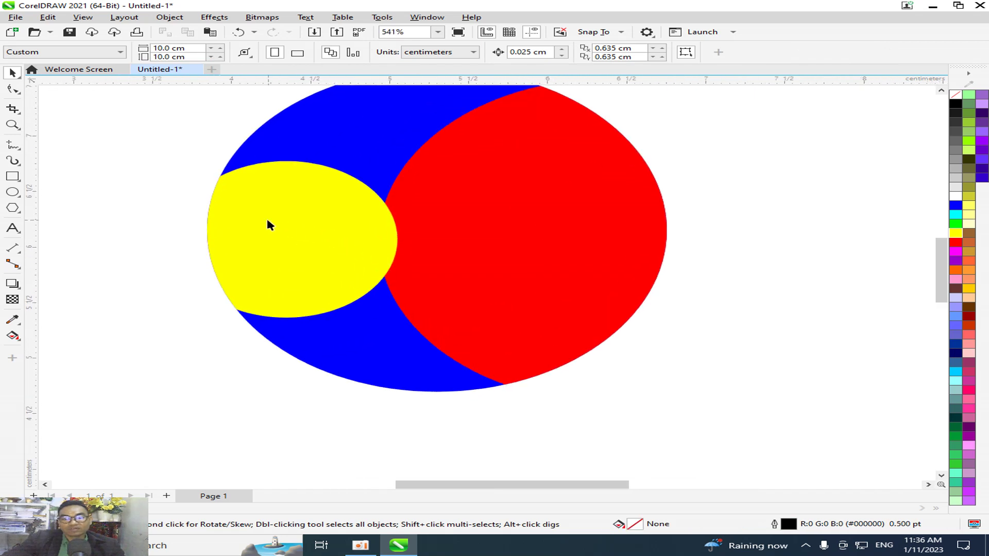
scroll(267, 220, down, 2)
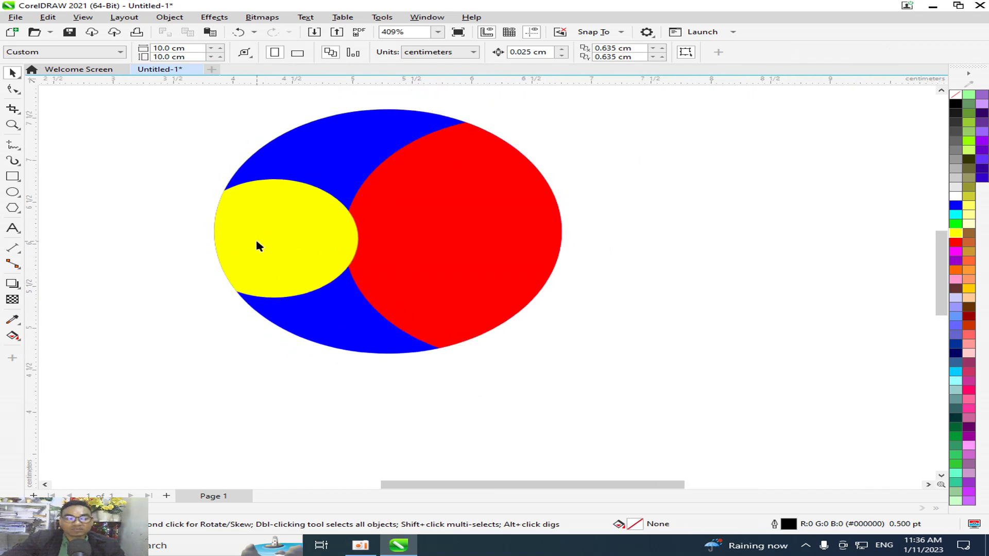
Add the artistic text "99", enlarge it to about 54 pt and position it over the middle of the clipped circles.
click(12, 192)
click(20, 207)
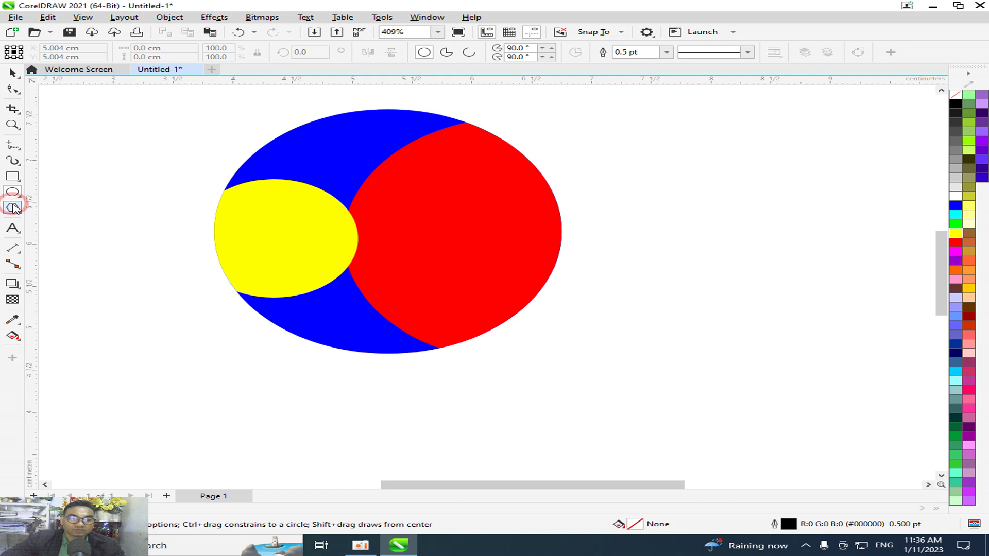
click(56, 226)
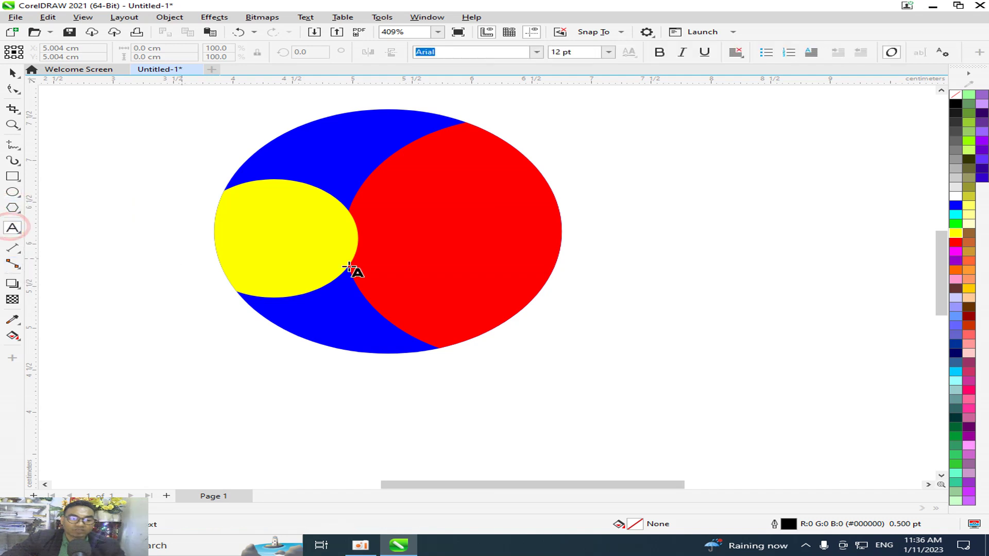
click(598, 177)
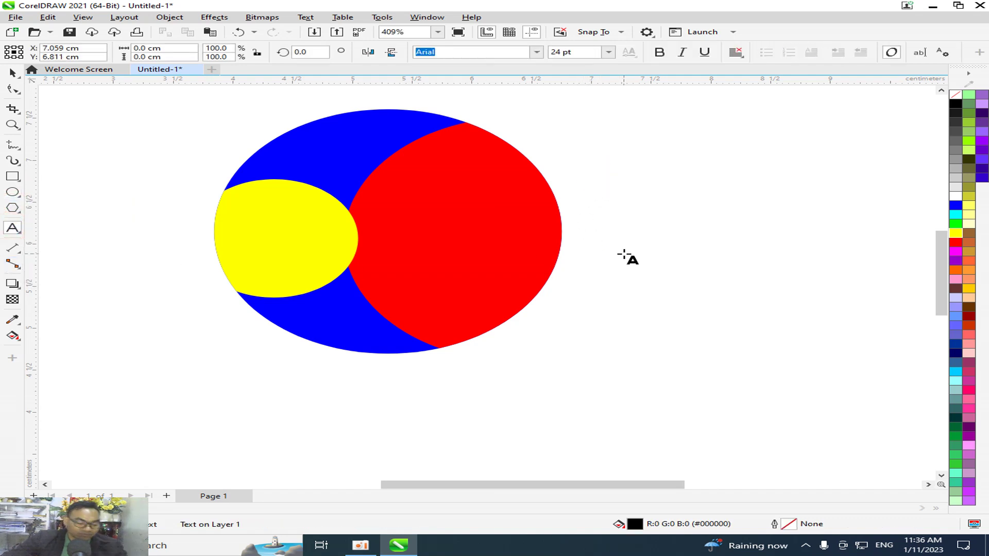
text(L)
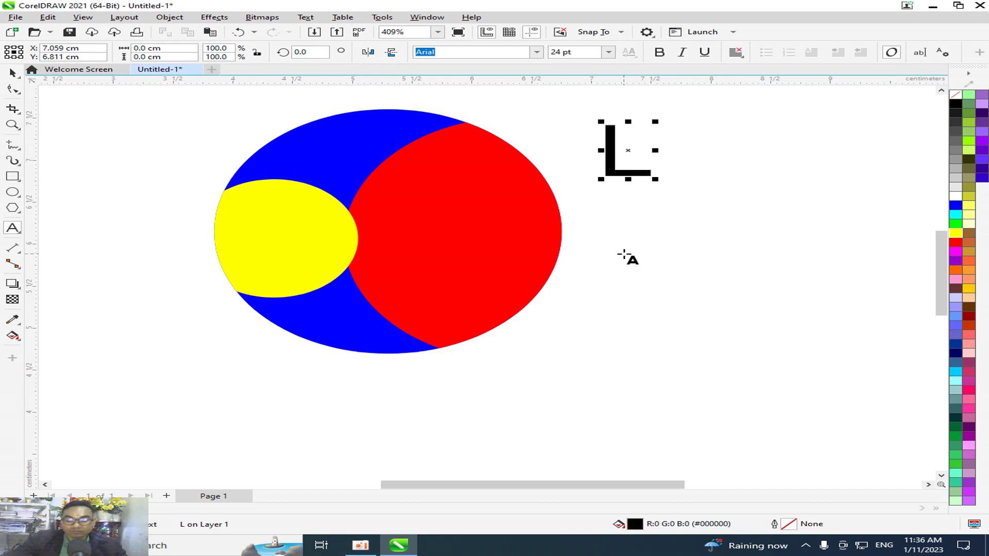
key(BackSpace)
text(99)
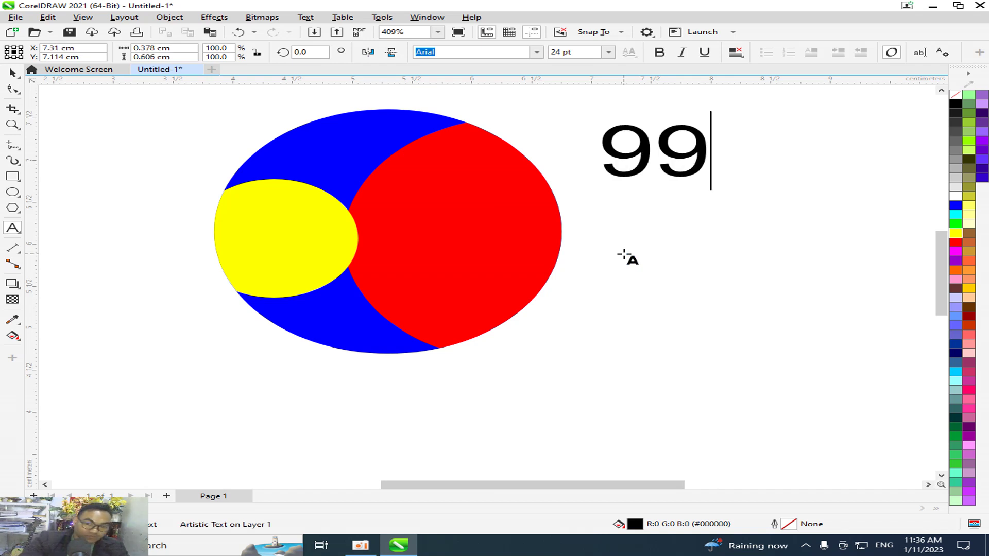
click(13, 73)
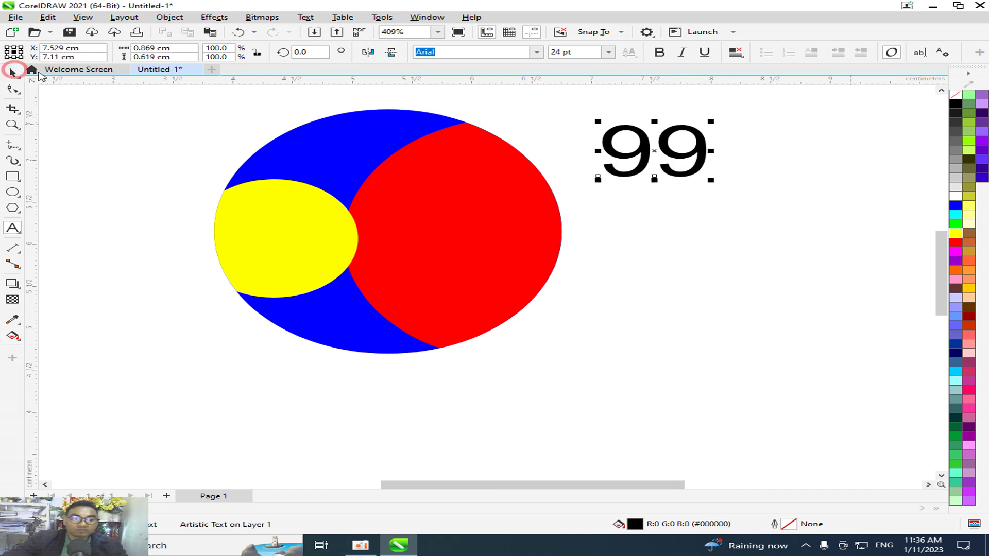
drag(711, 181, 480, 236)
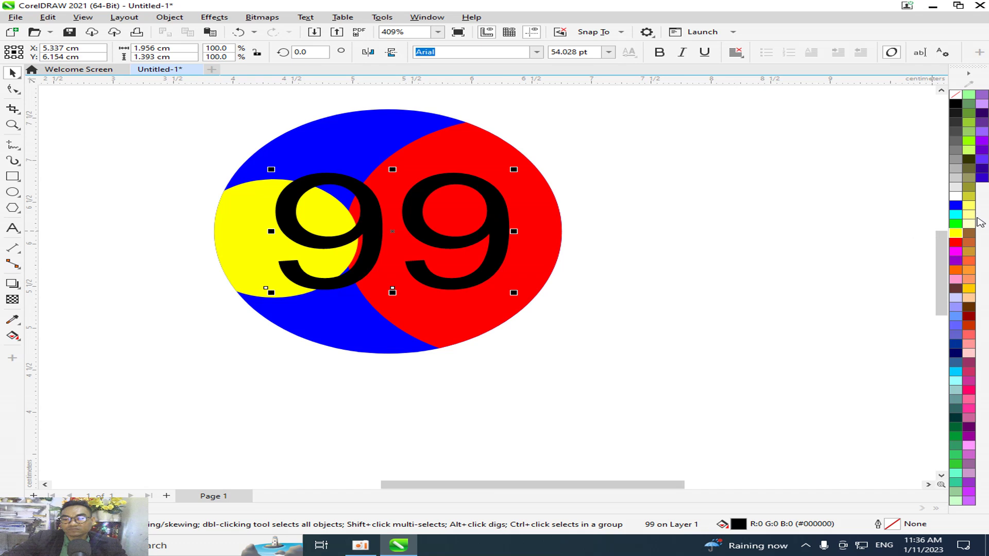
Try several fill colours on the "99" text, including white, blue and light yellow, finishing with bright green (#99FF00).
click(956, 241)
click(956, 205)
click(955, 196)
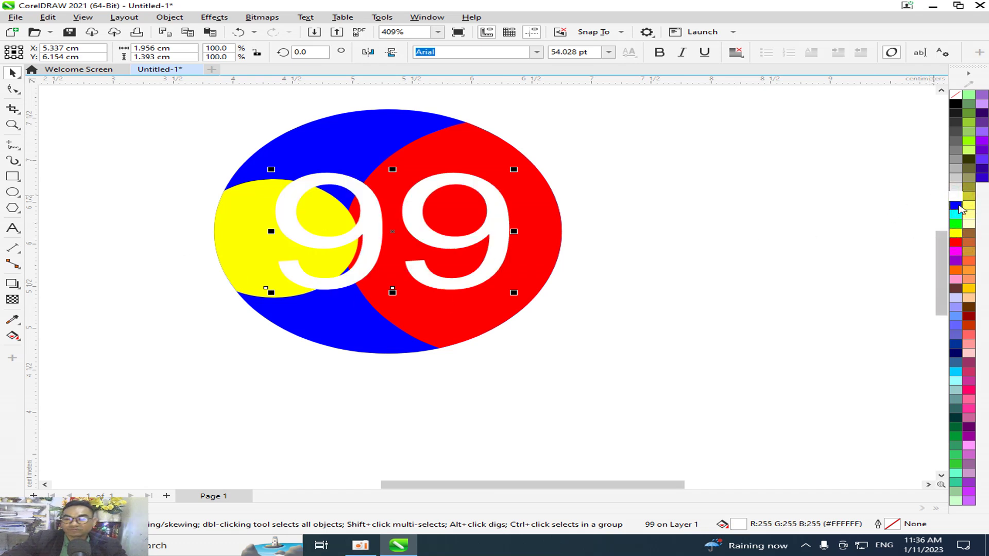
click(956, 206)
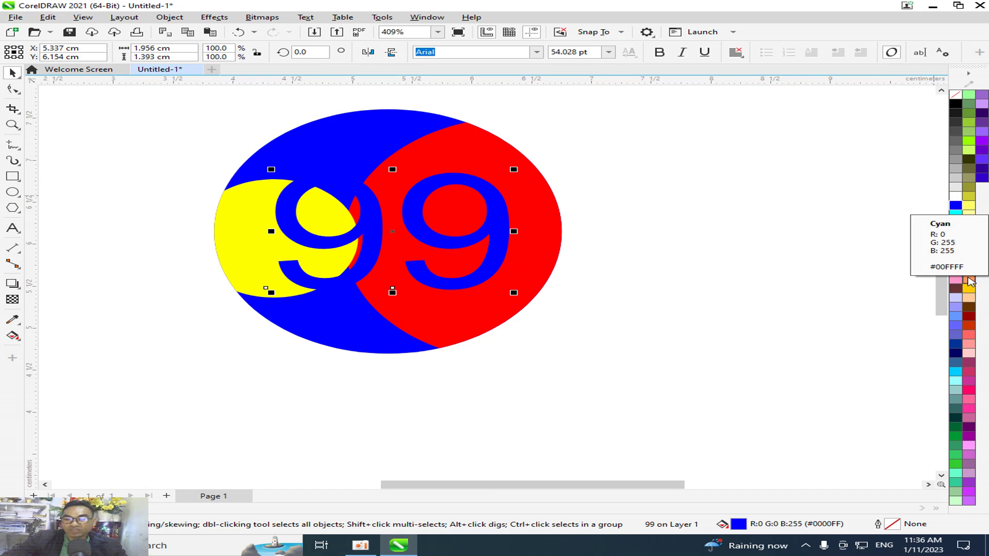
click(969, 285)
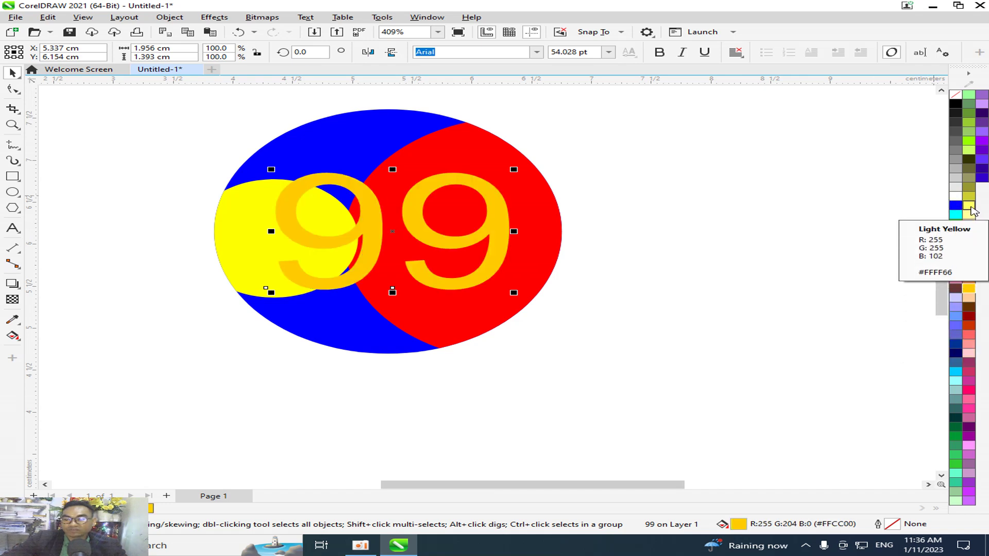
click(969, 208)
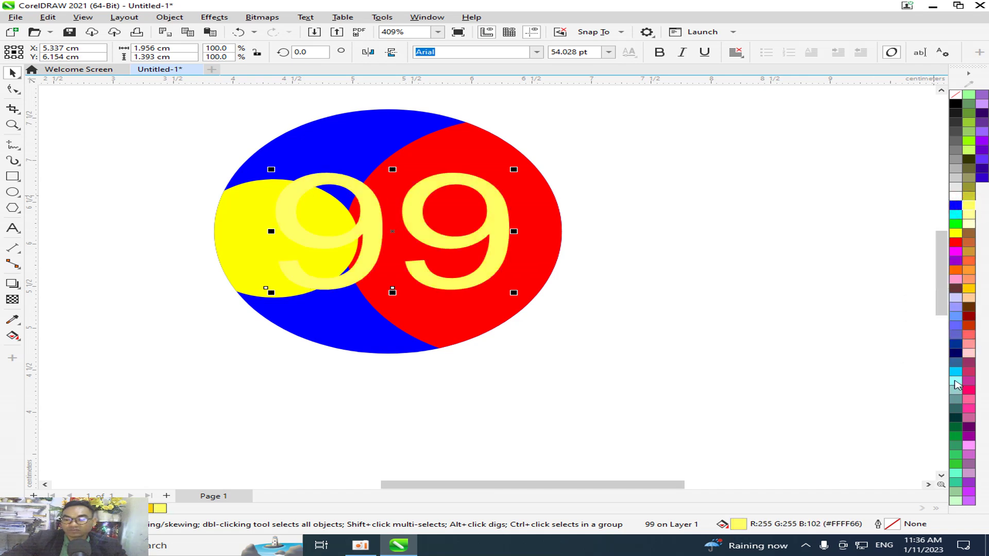
click(955, 353)
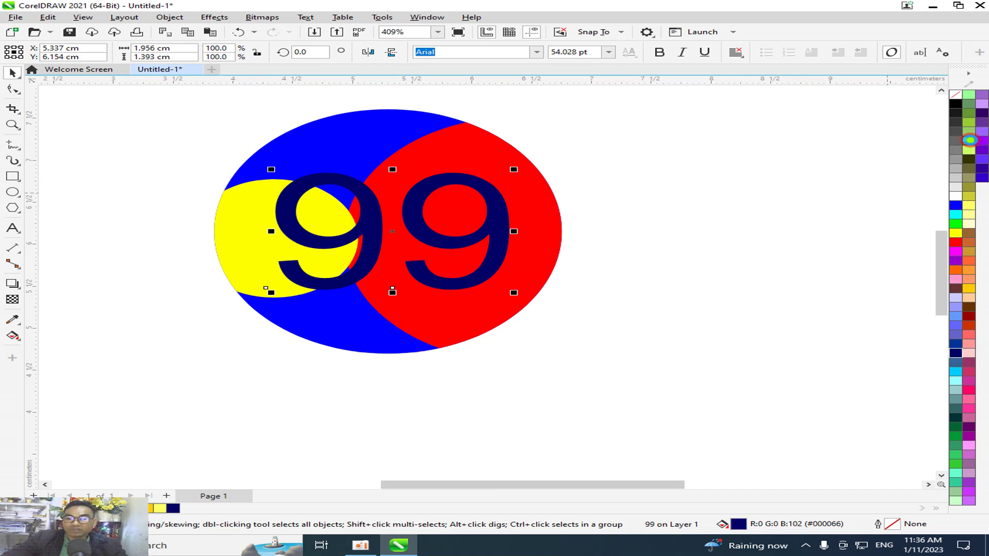
click(969, 141)
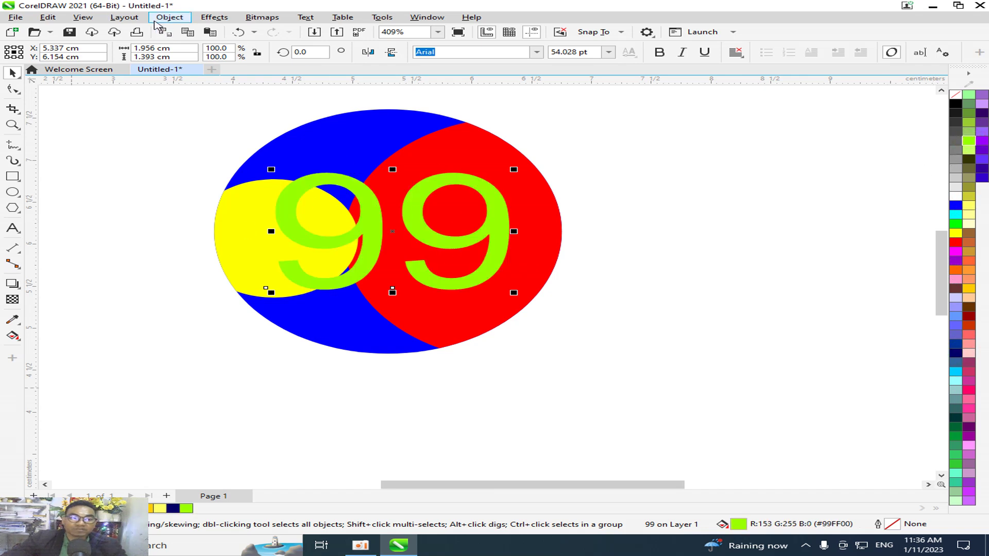
PowerClip the green "99" text inside the blue circle and shift the combined artwork slightly to the right.
click(169, 19)
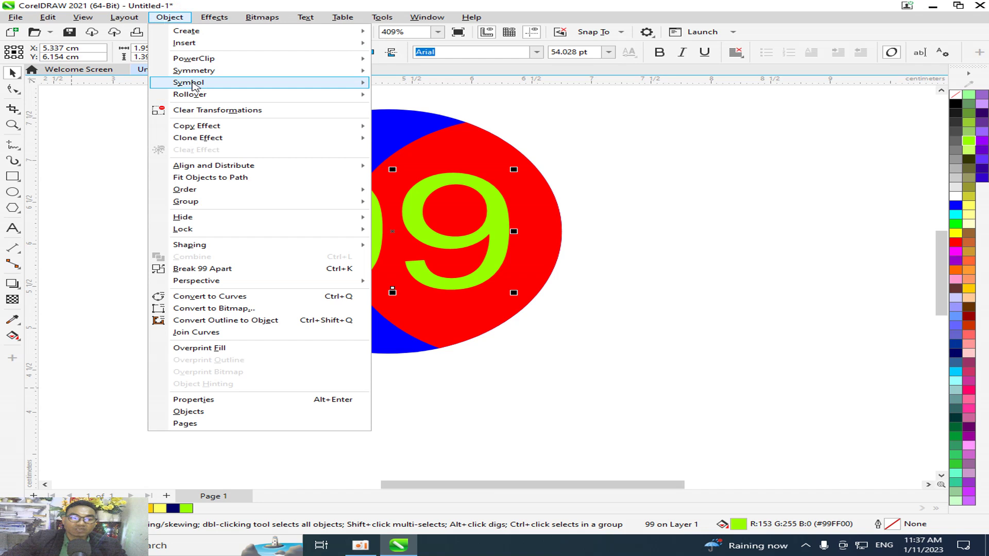
mouse_move(194, 60)
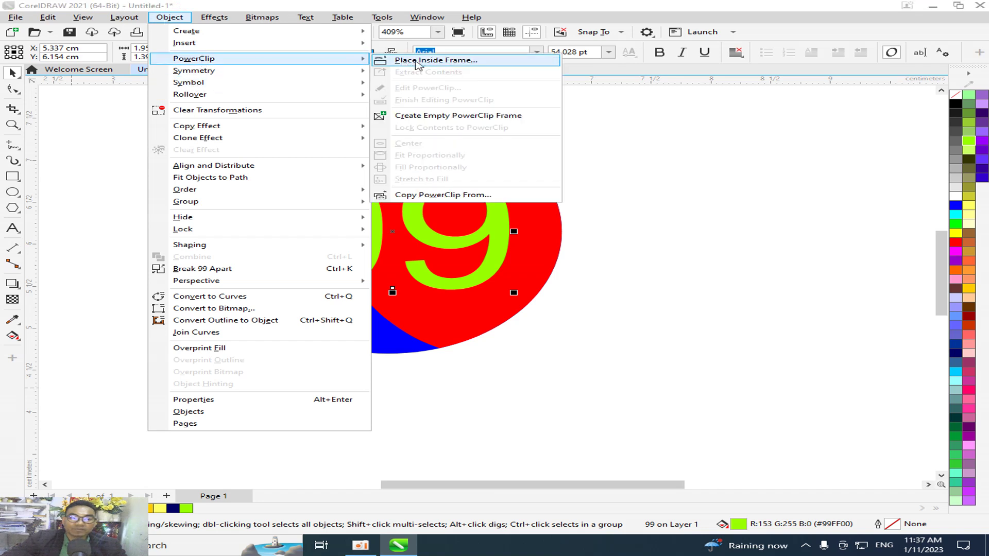
click(451, 61)
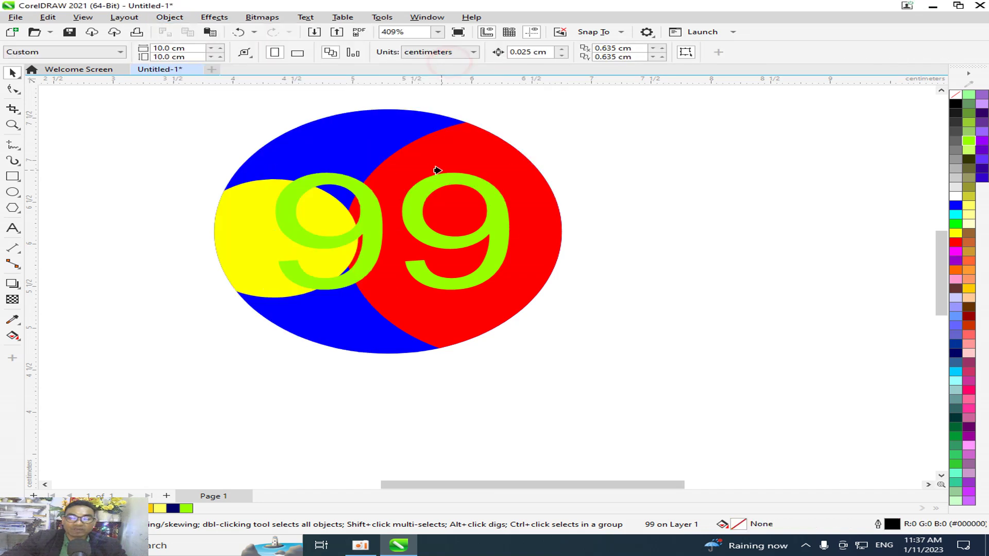
click(405, 170)
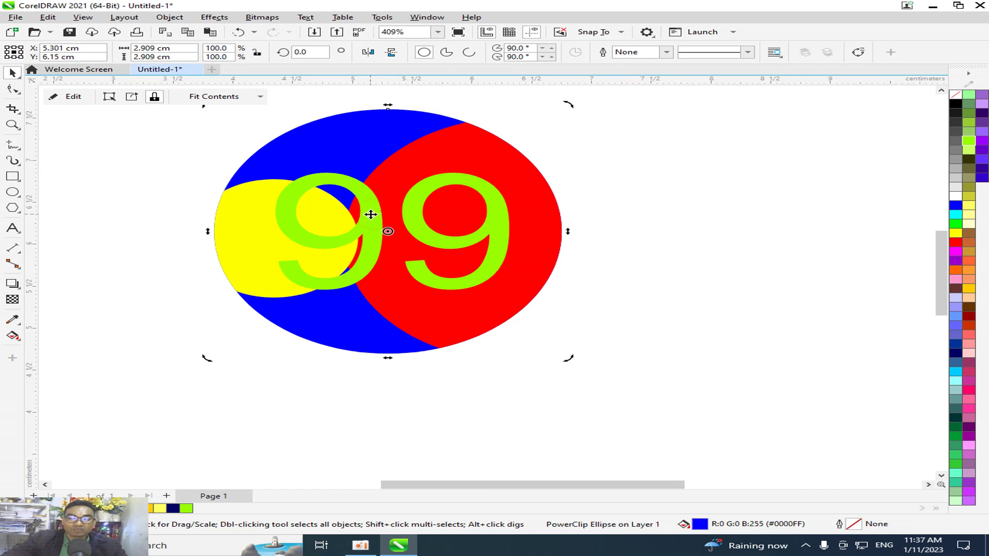
mouse_move(378, 214)
mouse_down()
mouse_move(585, 213)
mouse_move(376, 213)
mouse_up()
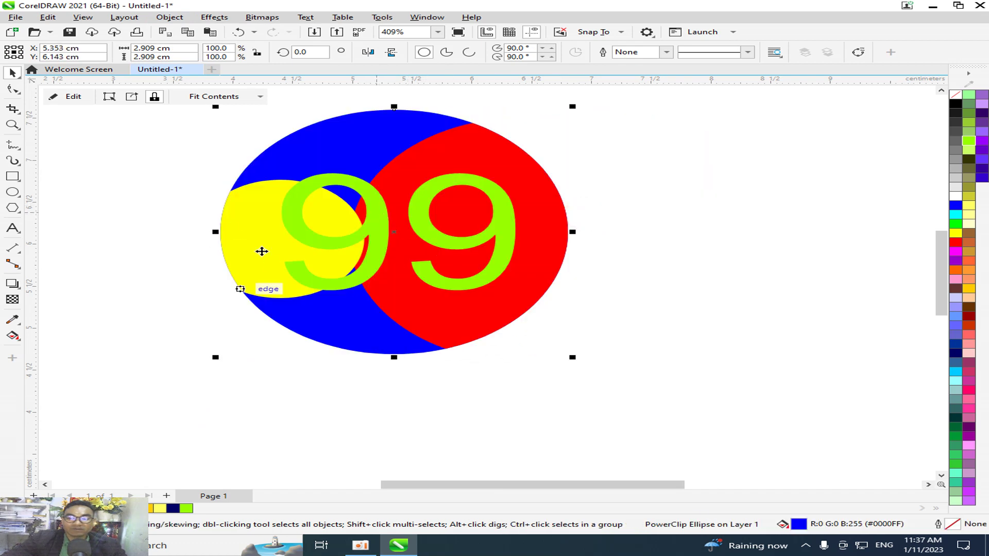
click(610, 269)
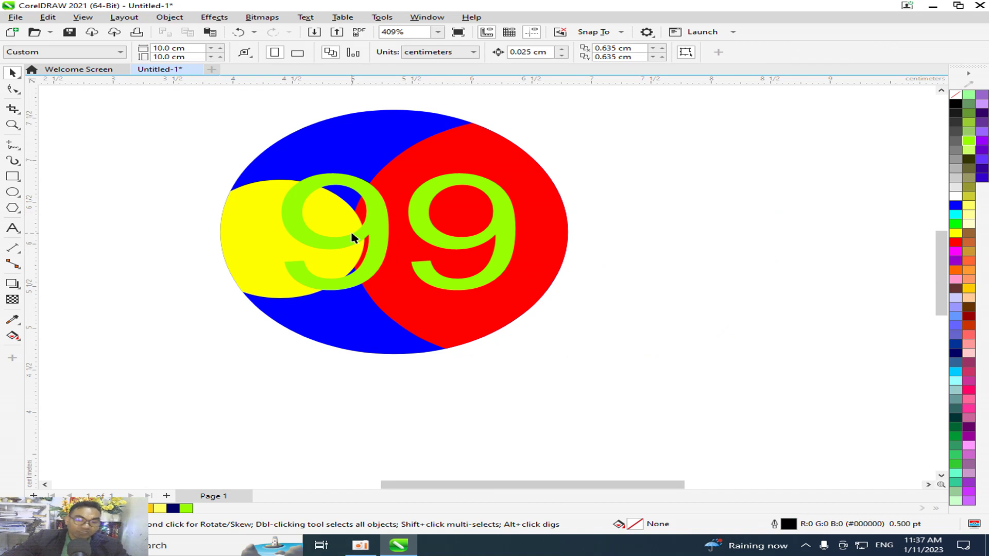
Clear the circle artwork from the page and add the artistic text "BOSS" in 24 pt Arial.
key(ctrl+z)
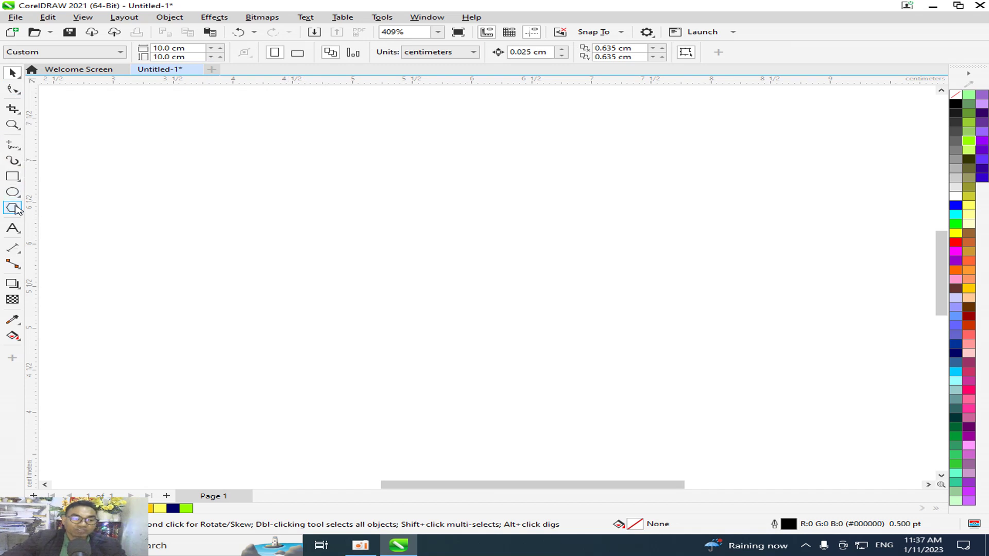
click(13, 228)
click(316, 223)
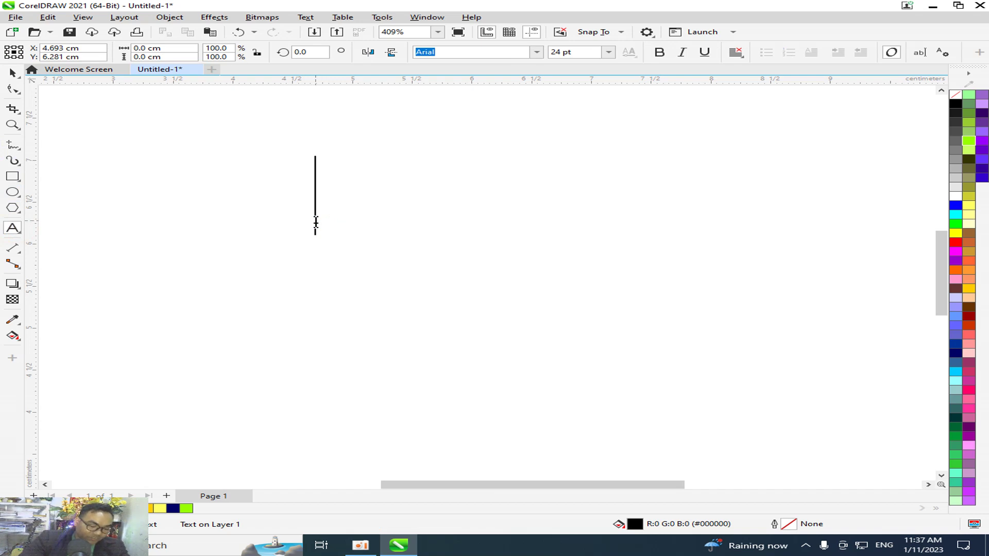
text(K)
key(BackSpace)
text(K)
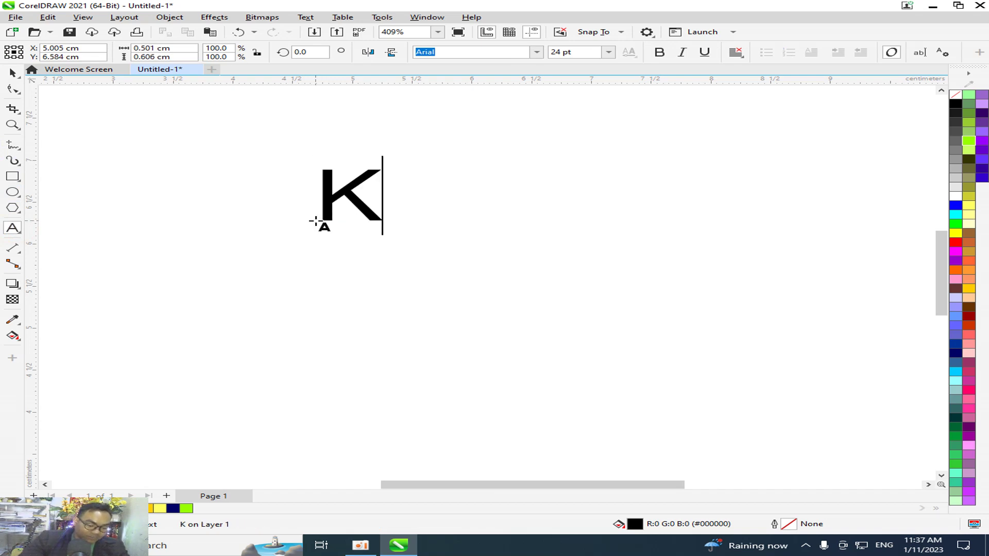
key(BackSpace)
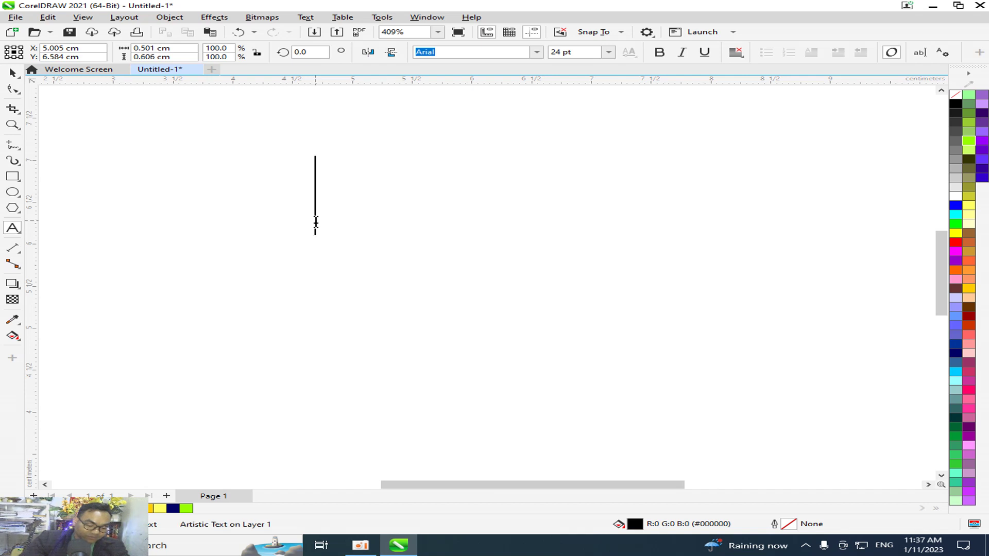
text(BOSS)
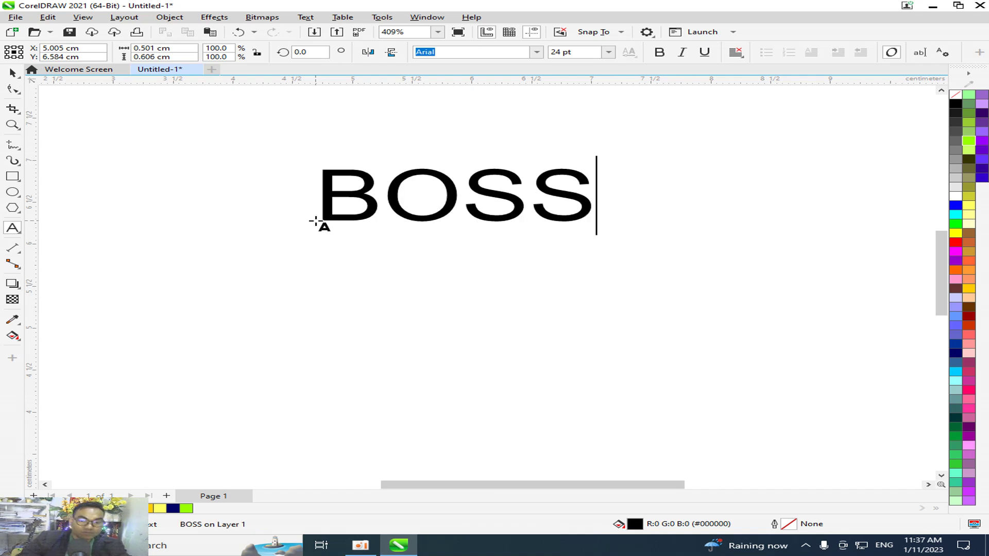
Stretch the "BOSS" lettering wider and to about 1.95 cm tall, and reposition it near the middle of the view.
click(12, 73)
drag(595, 227, 672, 239)
drag(498, 239, 509, 351)
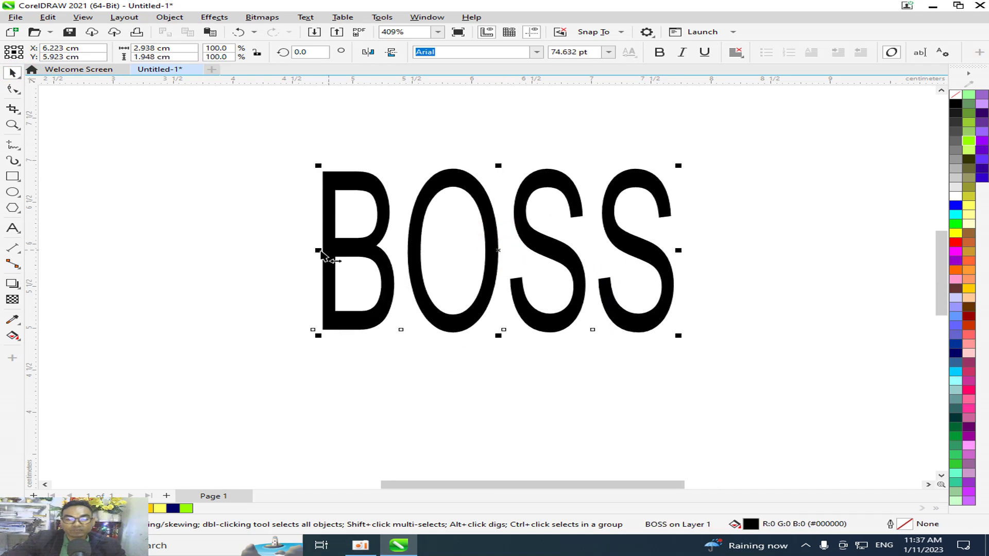
drag(325, 250, 170, 251)
drag(473, 240, 535, 229)
click(209, 331)
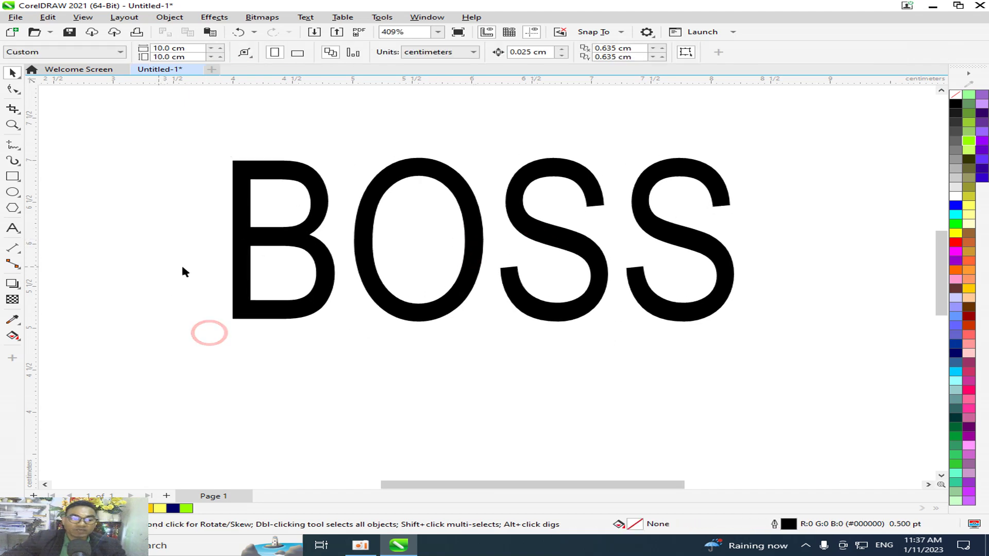
Draw an ellipse about 3.65 cm wide and 1.42 cm tall over the upper half of "OSS" and fill it blue (#0000FF).
click(12, 192)
drag(322, 120, 758, 240)
key(space)
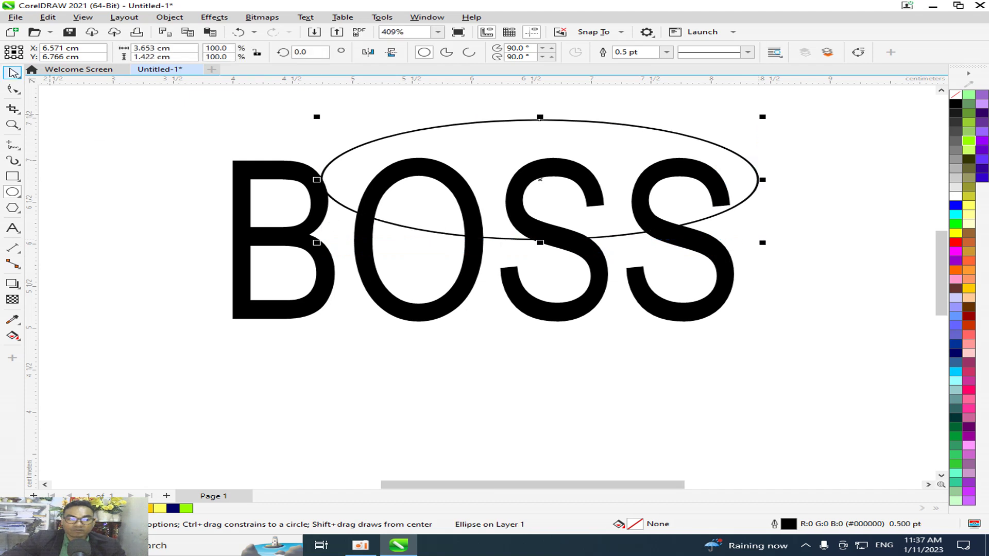
click(955, 205)
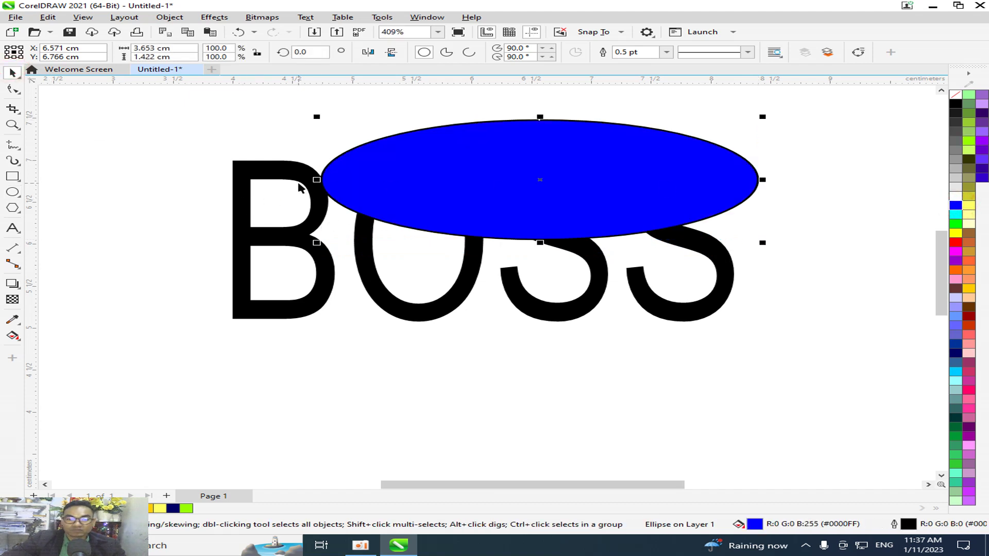
Widen the blue ellipse to about 4.62 cm so it spans the whole "BOSS" lettering, and set its outline to None.
drag(316, 179, 200, 180)
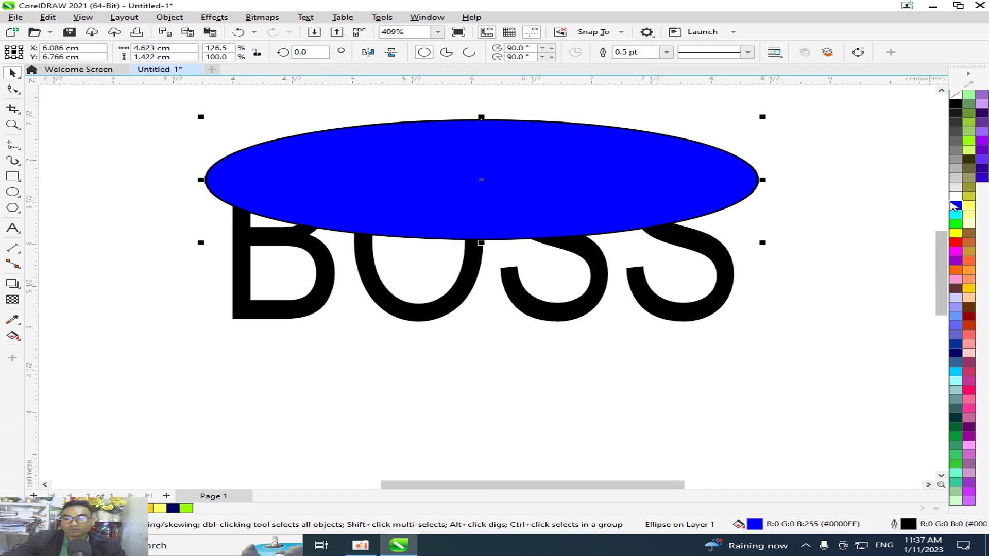
click(638, 52)
click(641, 62)
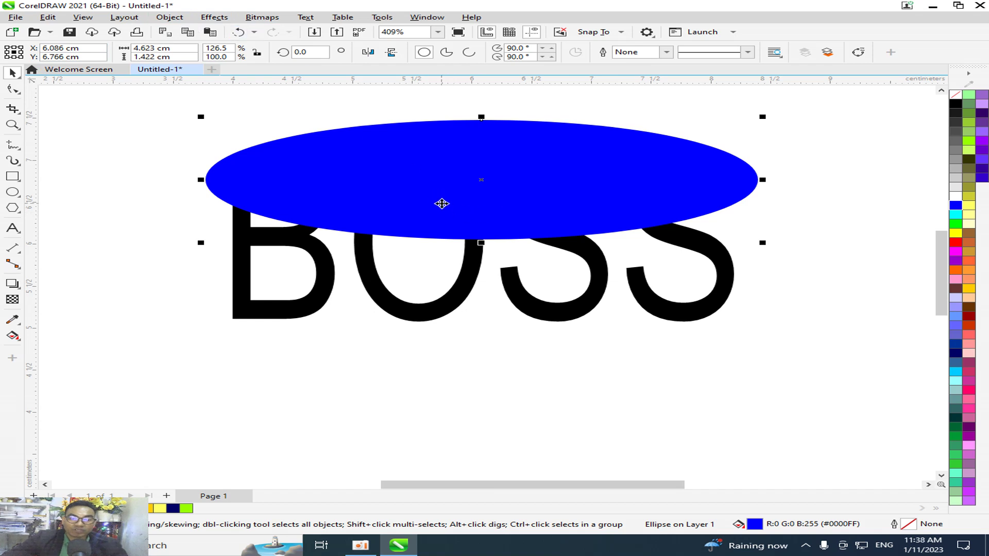
Place a copy of the blue ellipse over the lower half of the "BOSS" lettering and fill the copy red (#FF0000).
drag(442, 204, 446, 305)
click(955, 242)
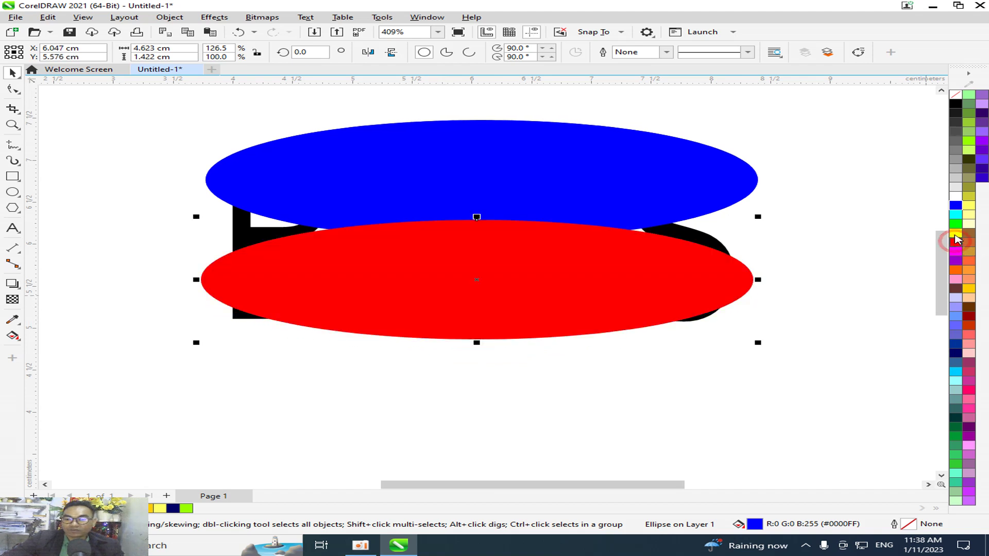
click(115, 114)
PowerClip the blue ellipse inside the "BOSS" lettering.
click(342, 172)
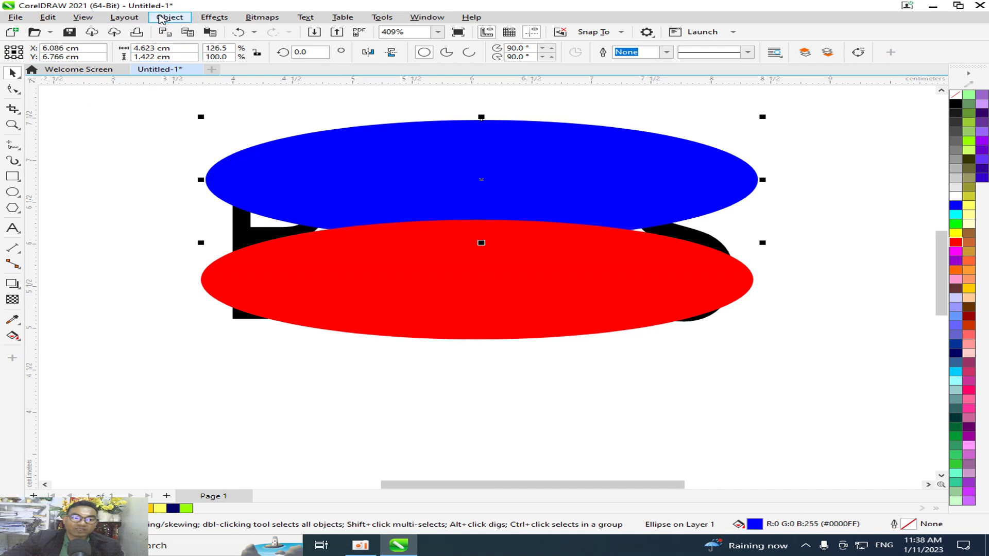
click(161, 19)
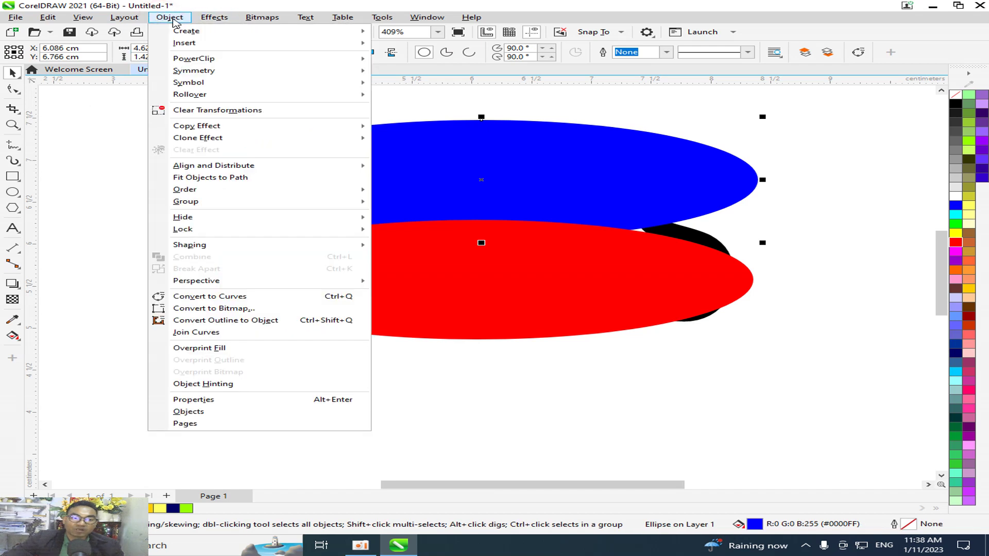
mouse_move(193, 62)
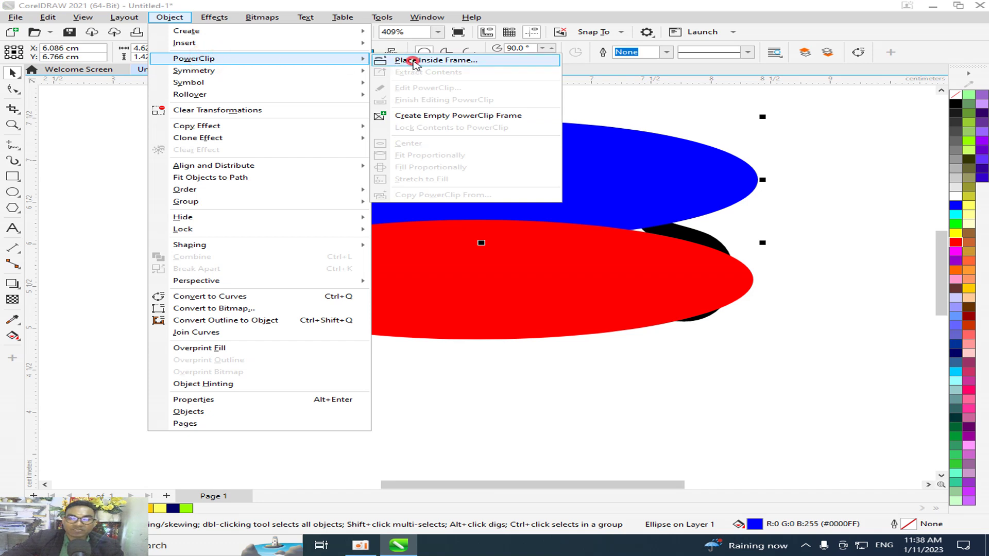
click(414, 61)
click(245, 234)
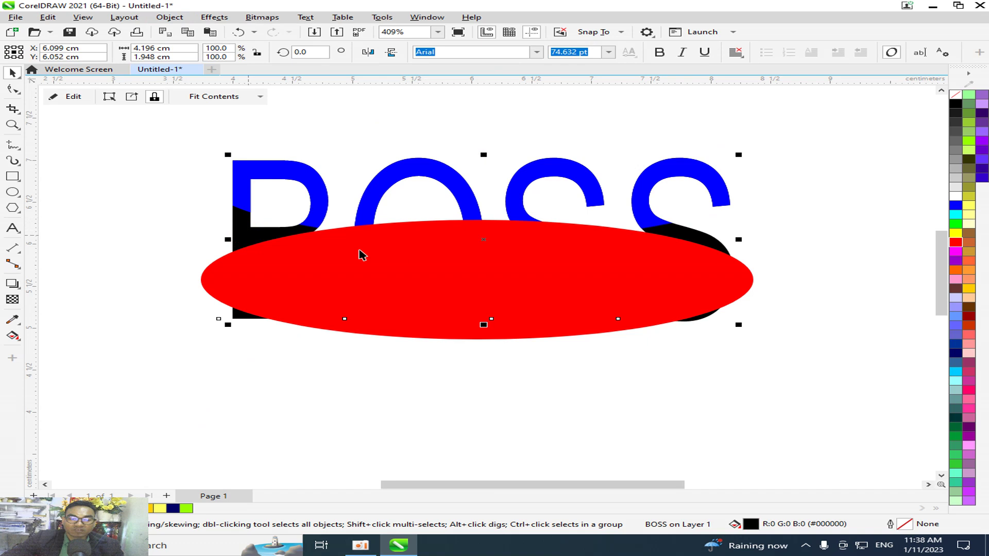
PowerClip the red ellipse inside the "BOSS" lettering as well and deselect the result.
click(404, 270)
click(178, 17)
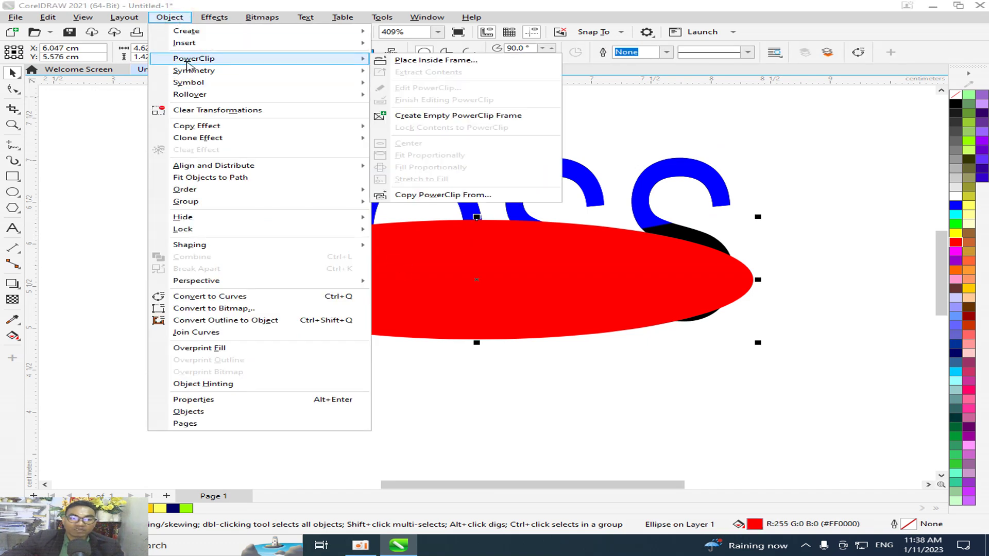
click(424, 61)
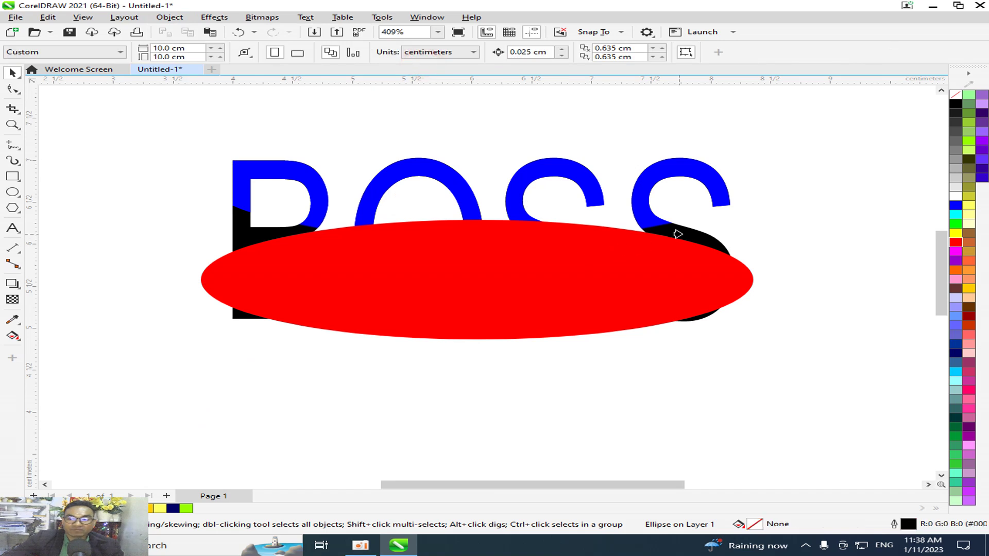
click(240, 236)
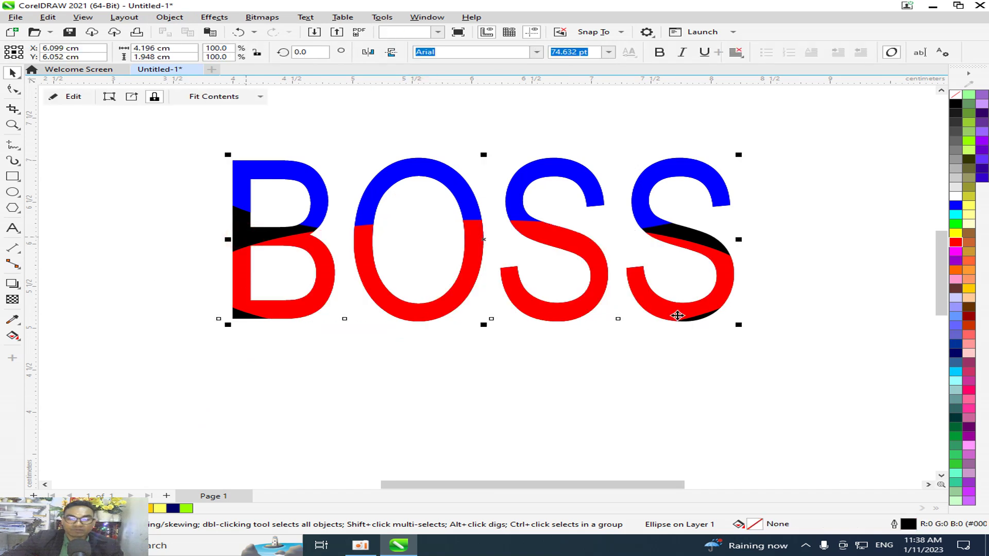
click(800, 211)
scroll(471, 289, up, 1)
scroll(472, 288, down, 2)
scroll(502, 288, up, 2)
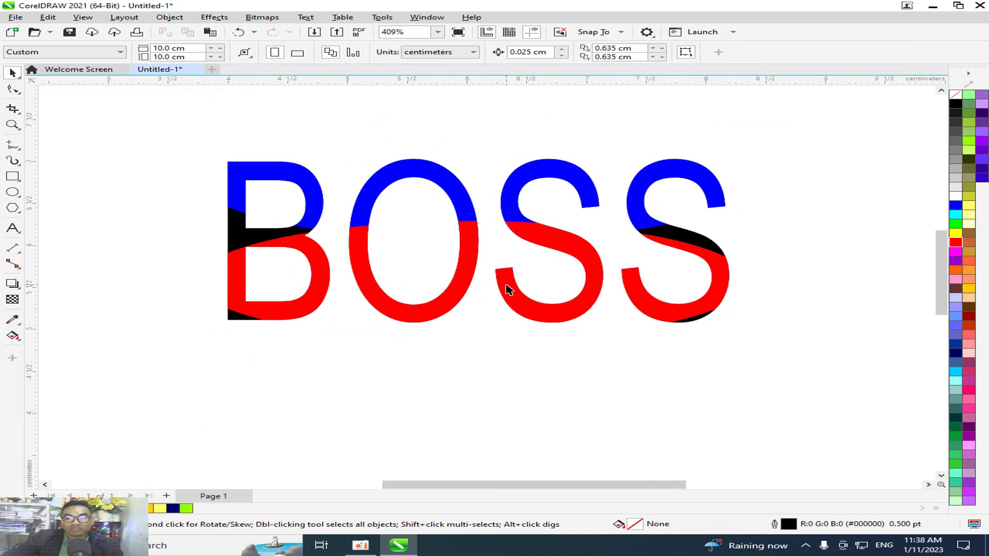
scroll(507, 290, up, 1)
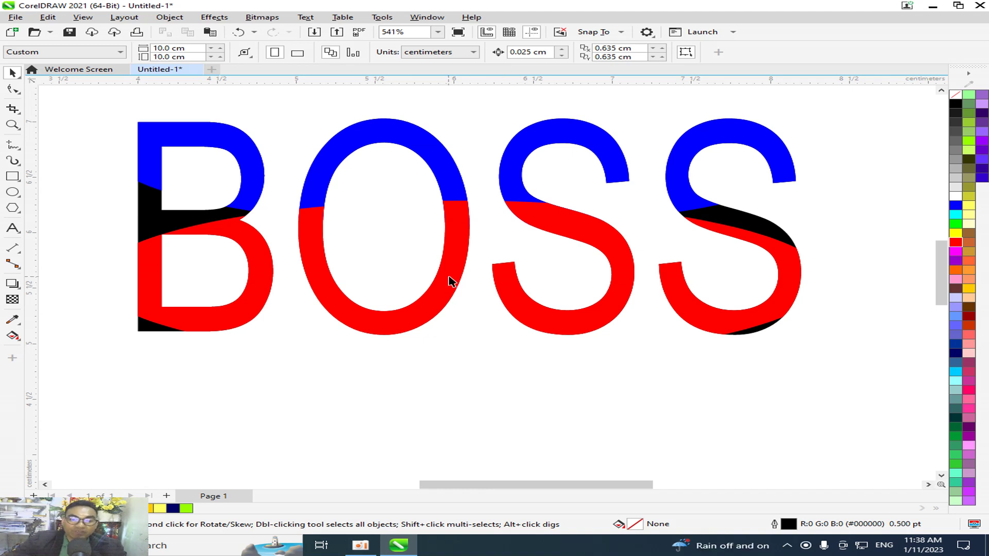
scroll(451, 281, down, 1)
scroll(467, 289, up, 1)
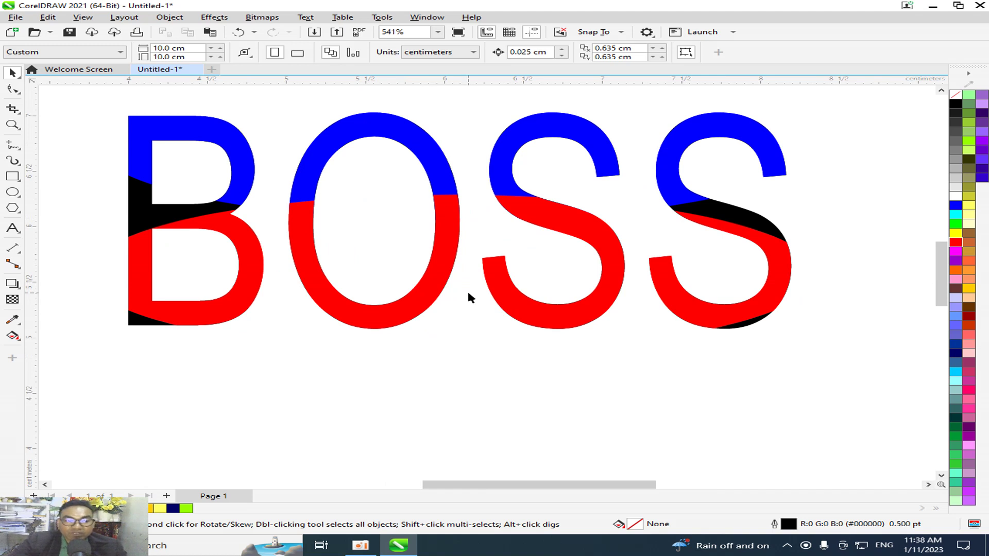